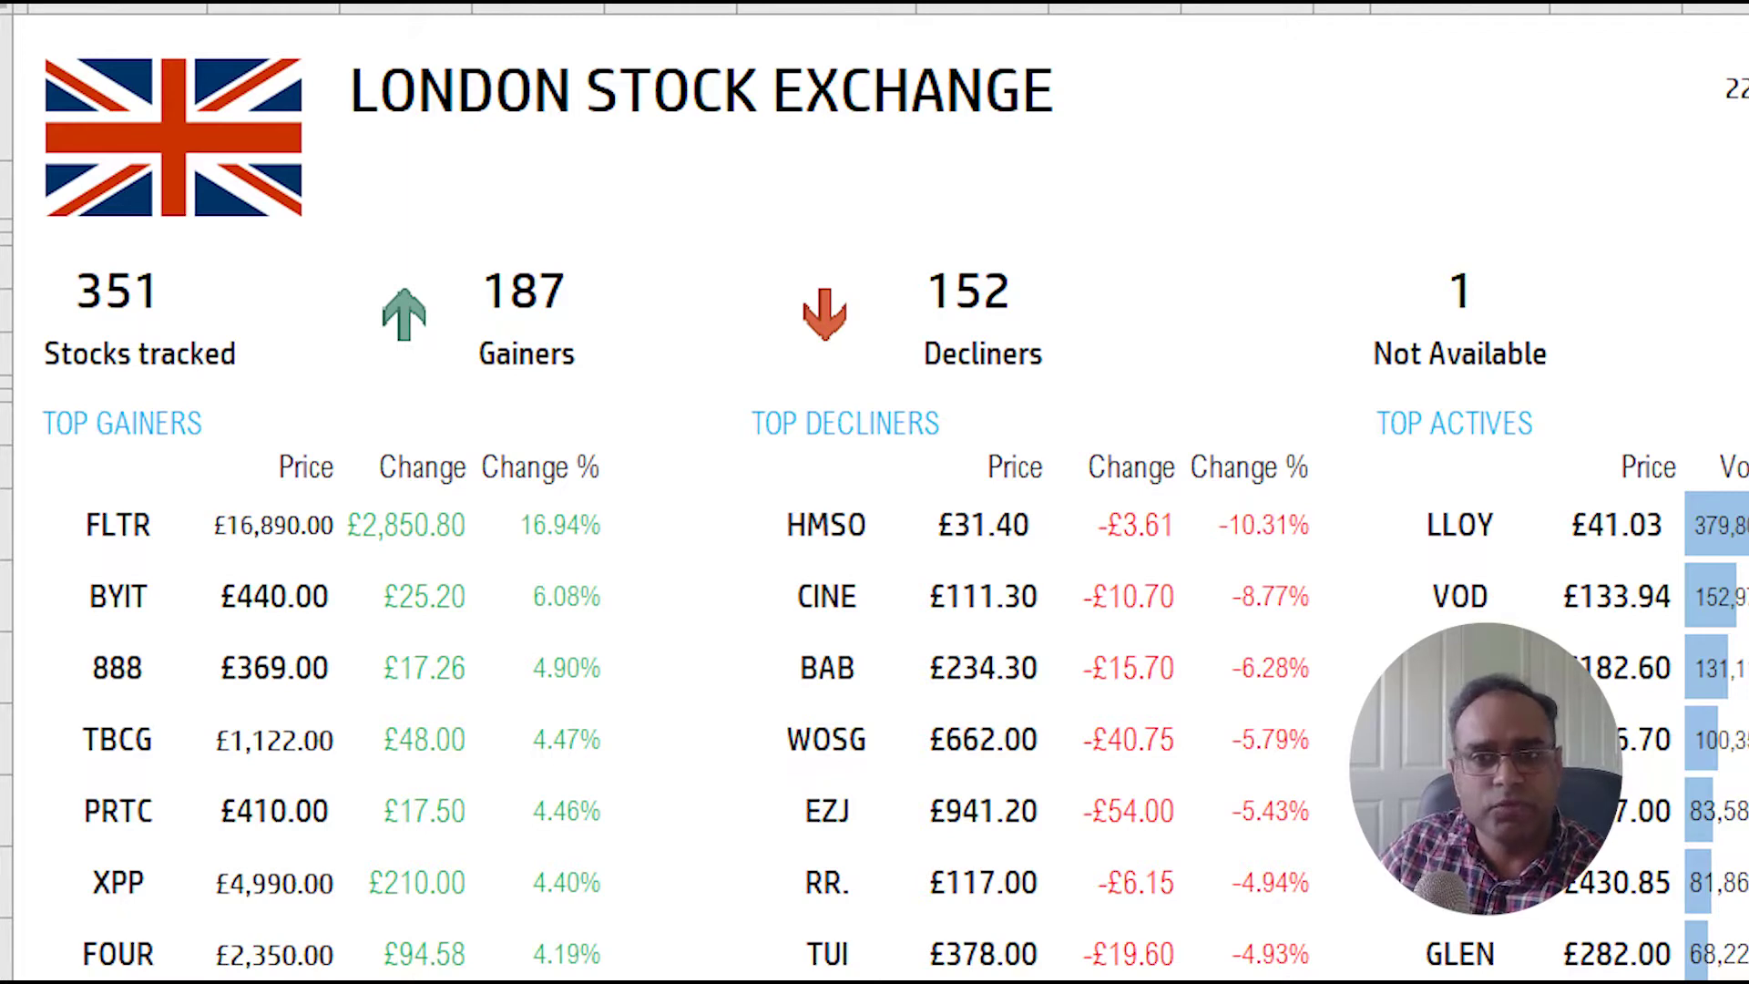
Look through the GAINERS, DECLINERS and ACTIVES sheets of the London stock tracker workbook
click(1745, 810)
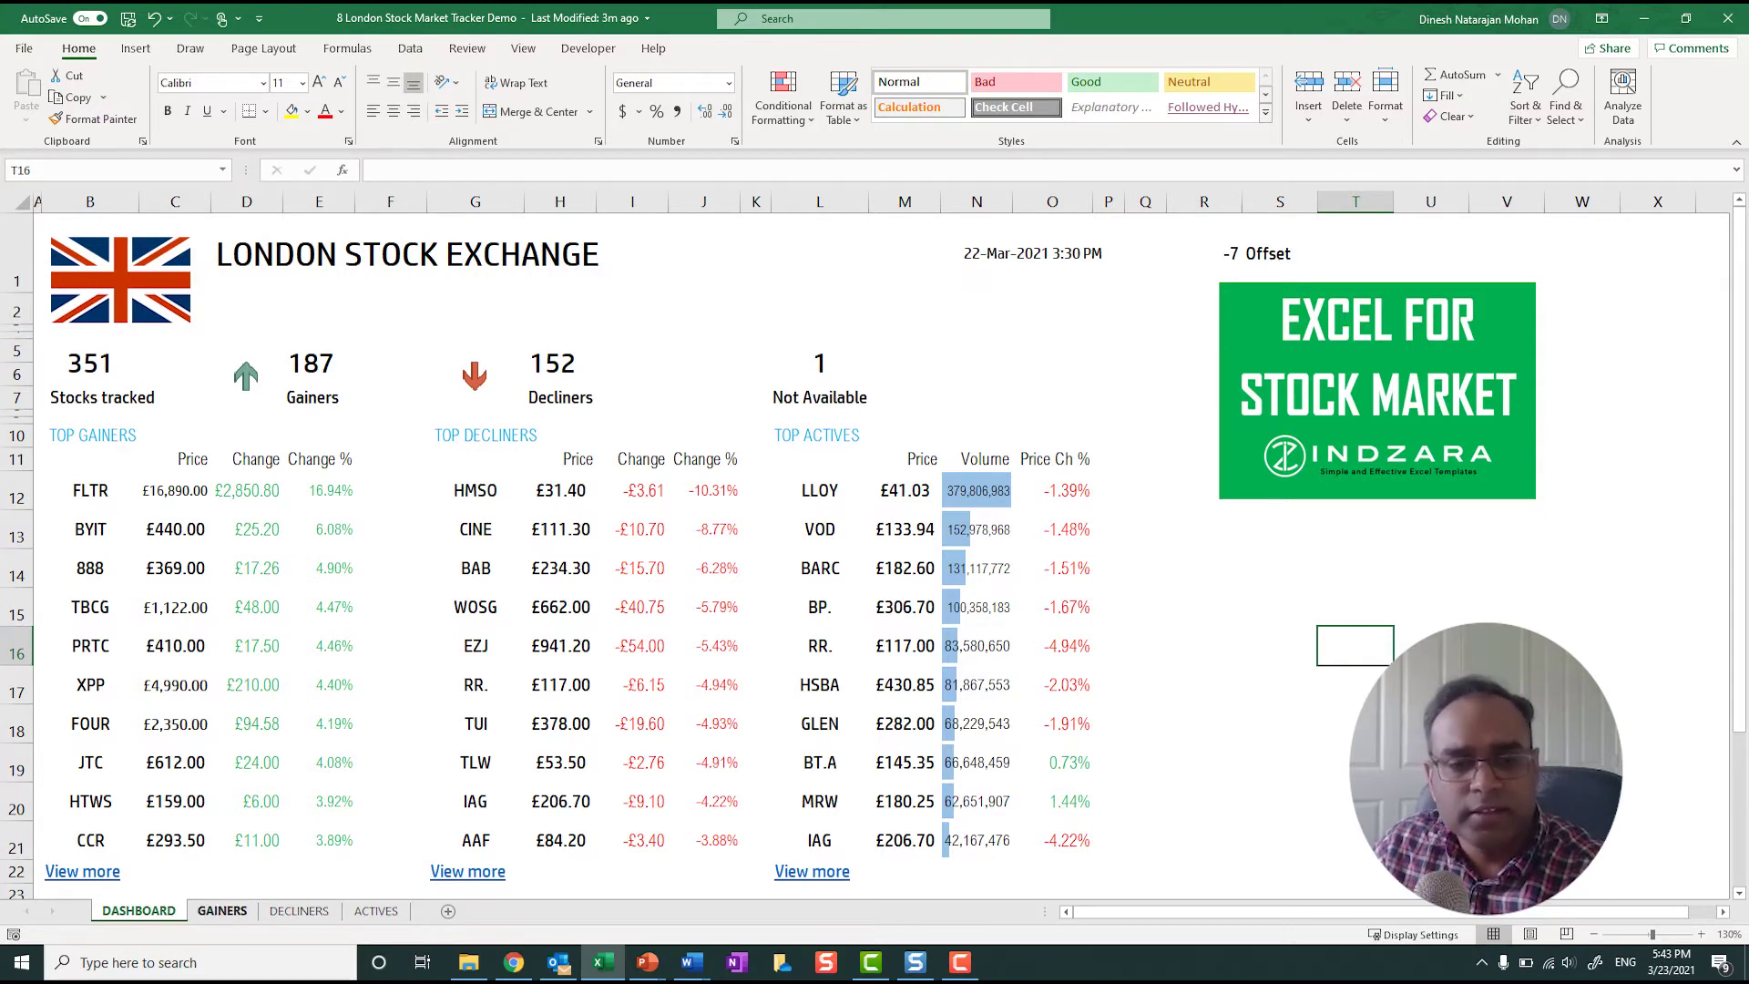
click(222, 910)
click(299, 910)
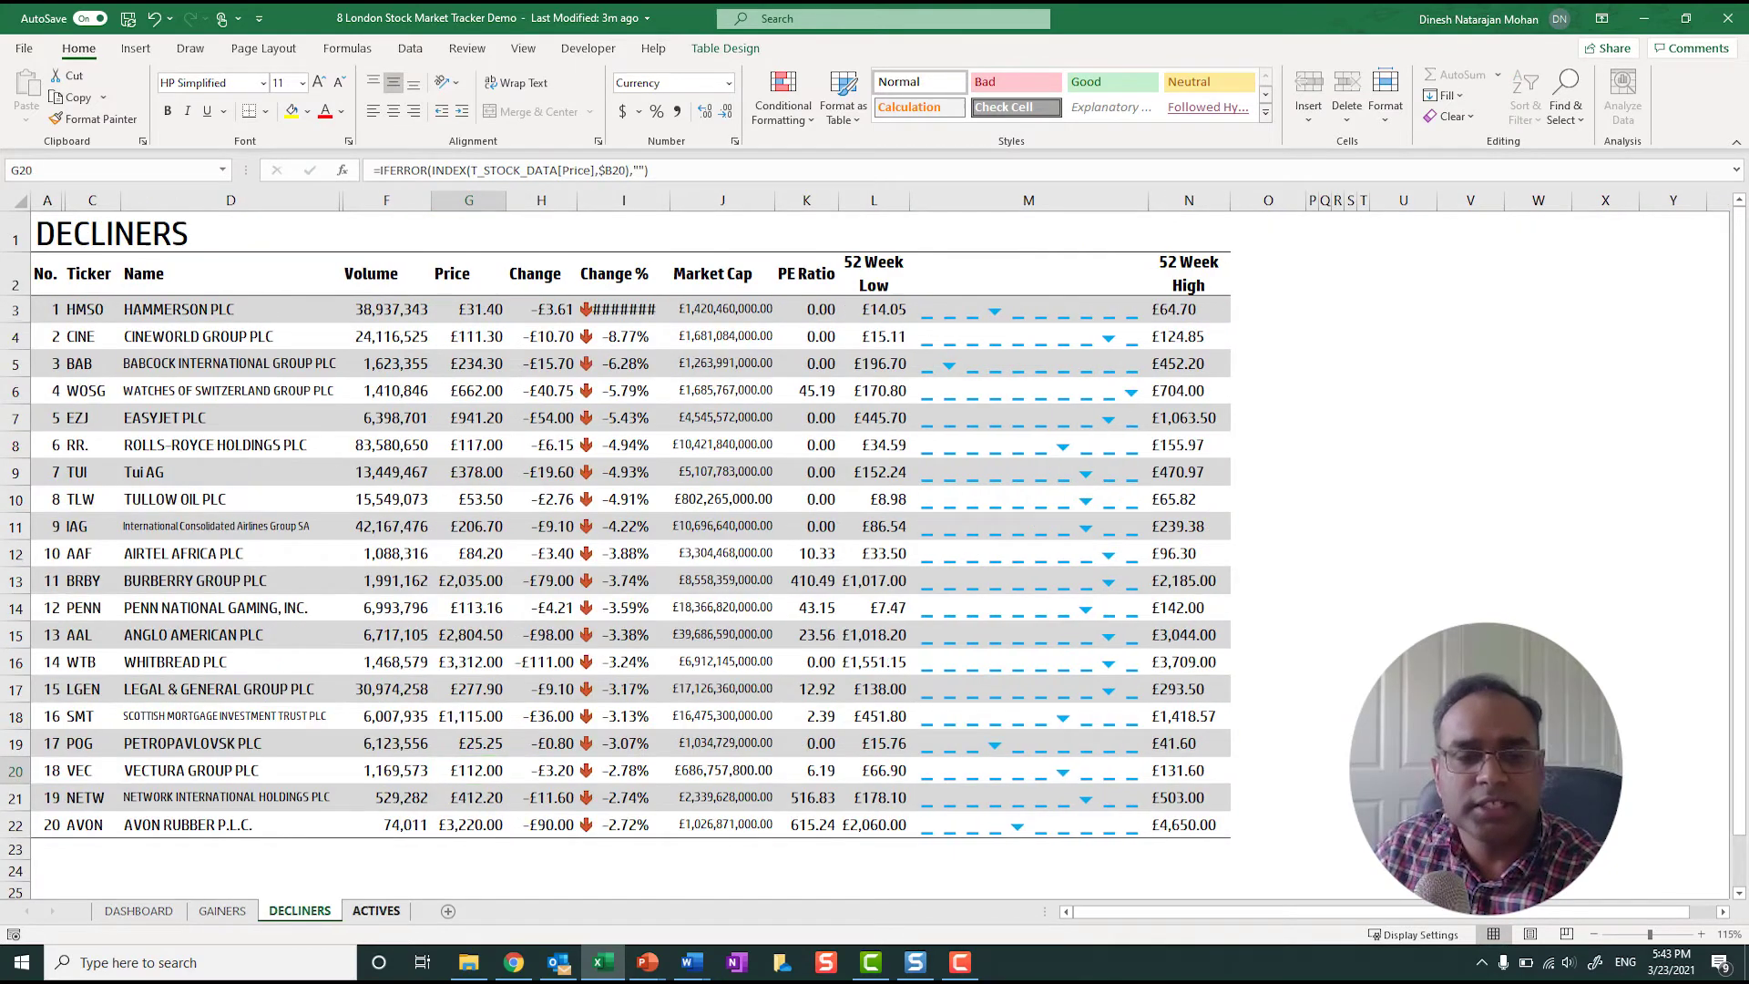
click(377, 910)
Unhide the DATA sheet and select the British American Tobacco entry in the SYMBOL column
right_click(357, 910)
click(392, 869)
double_click(286, 820)
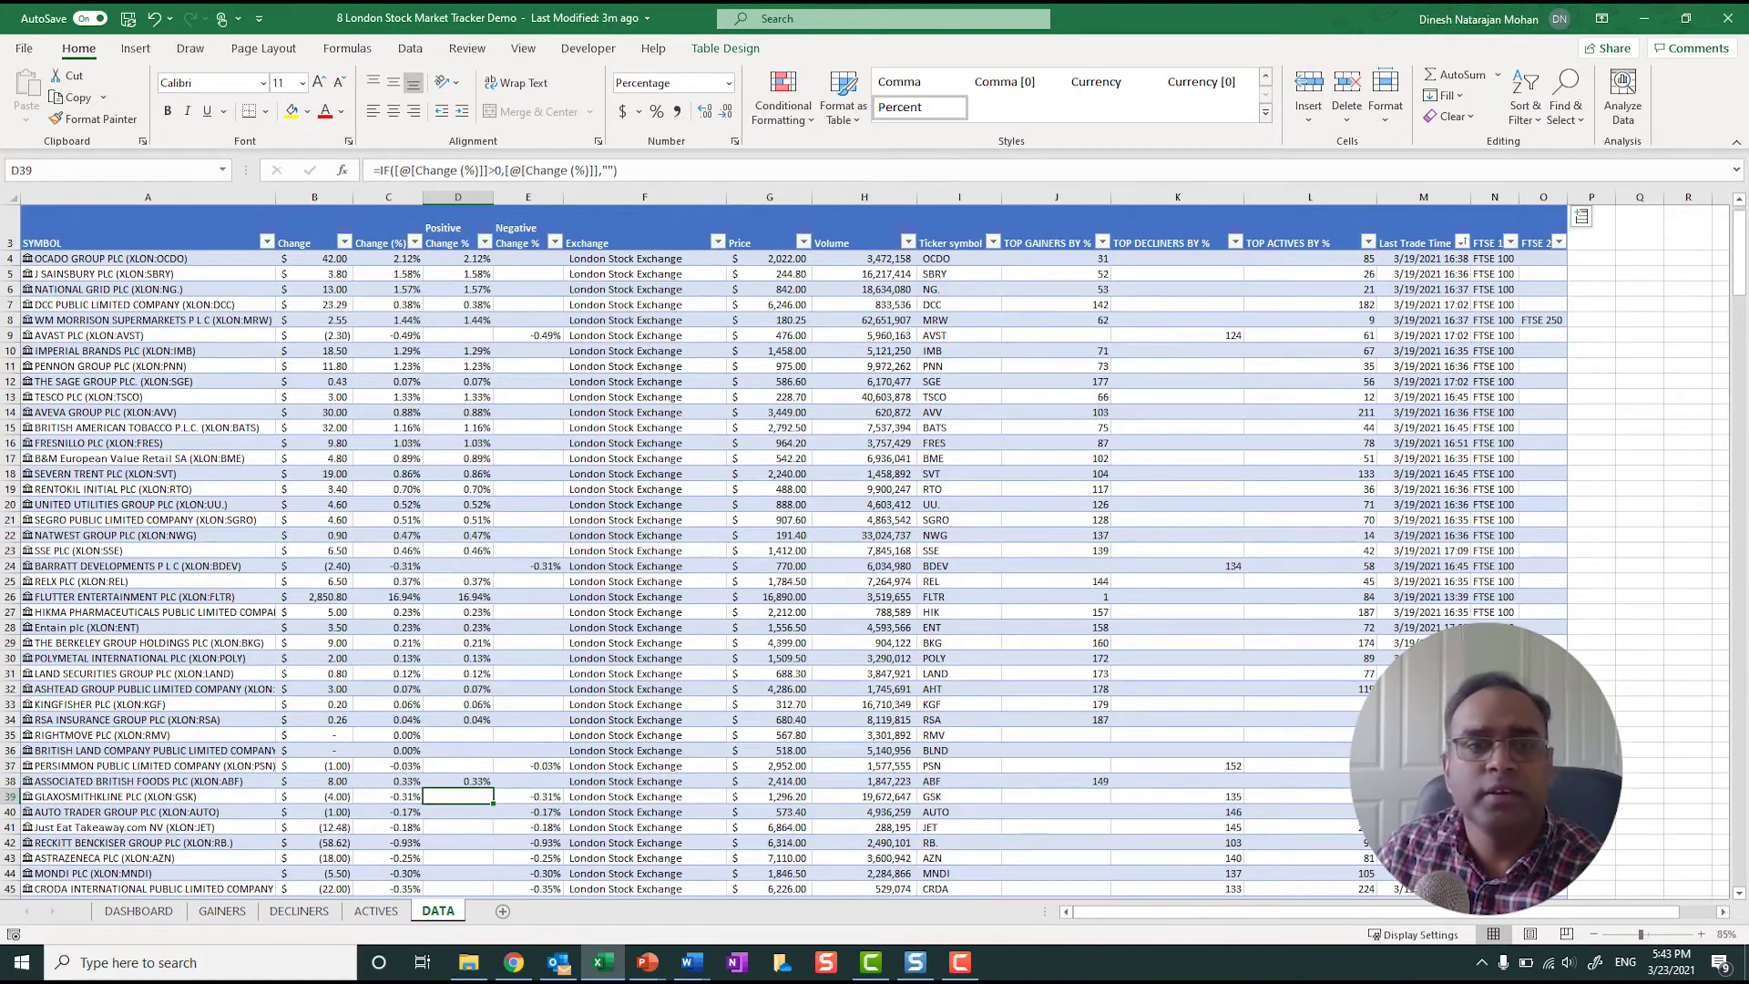
click(28, 427)
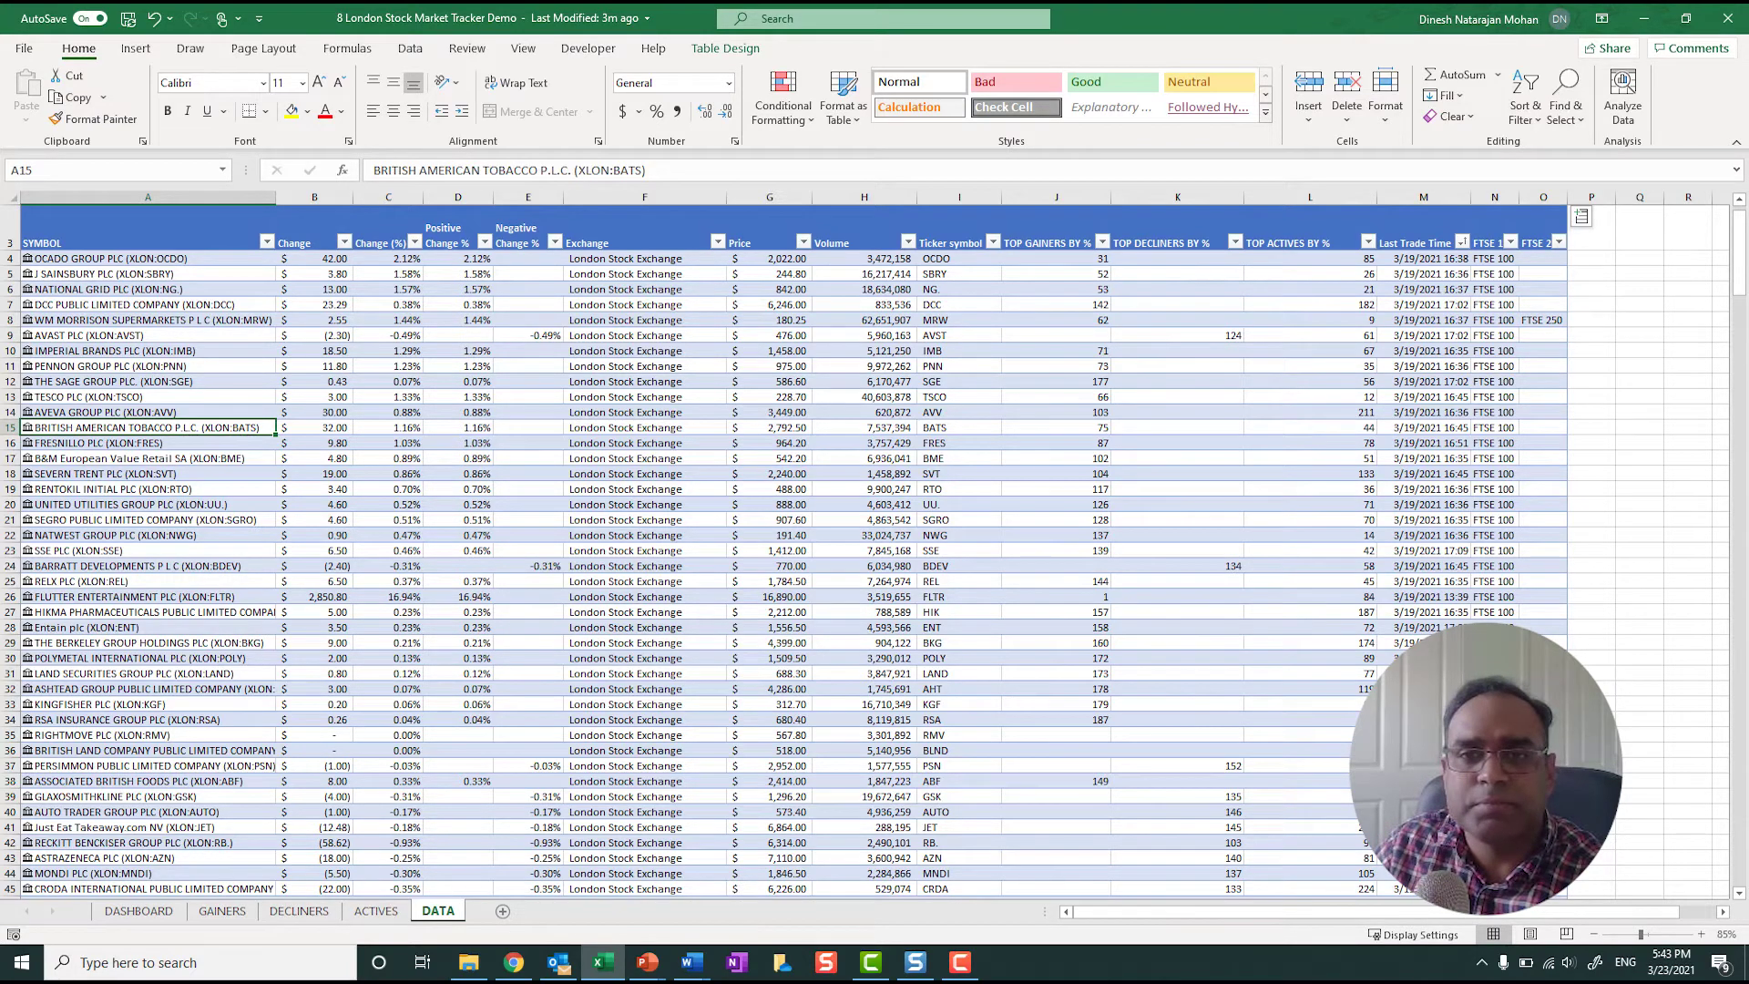
Try to filter the Price column of the stock table to only the last entry in its value list
click(802, 241)
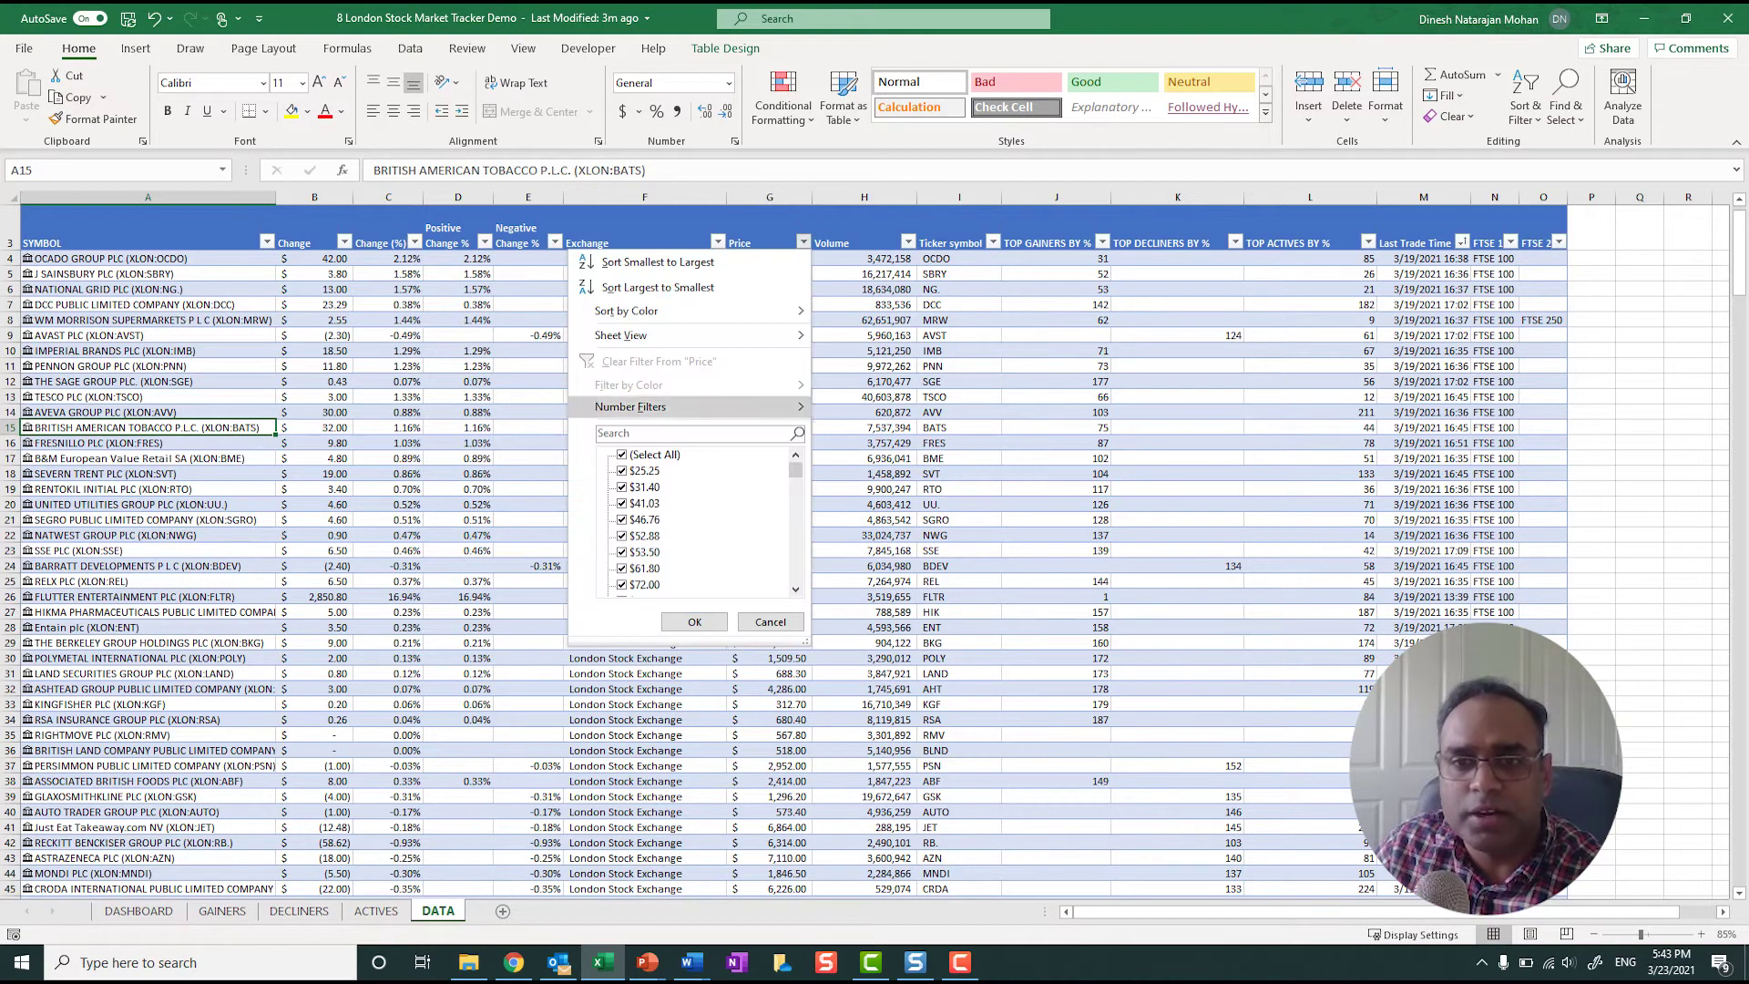
click(621, 454)
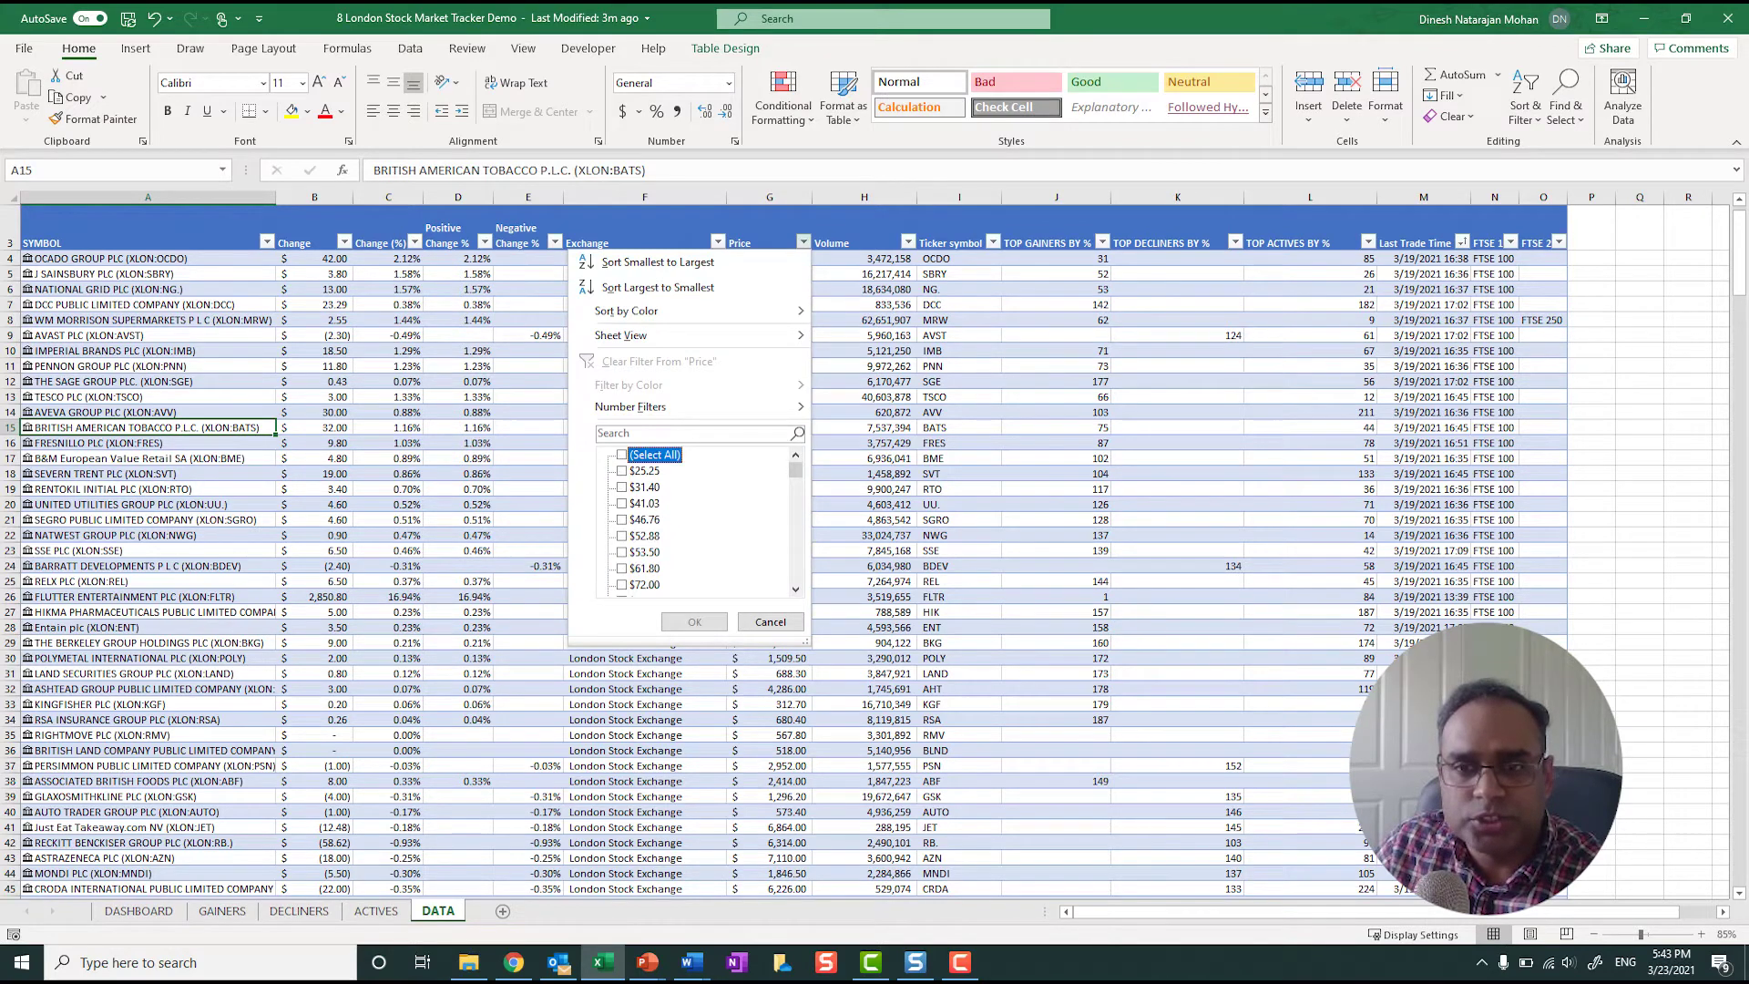
scroll(697, 520, down, 15)
click(622, 584)
click(694, 621)
scroll(694, 547, up, 1)
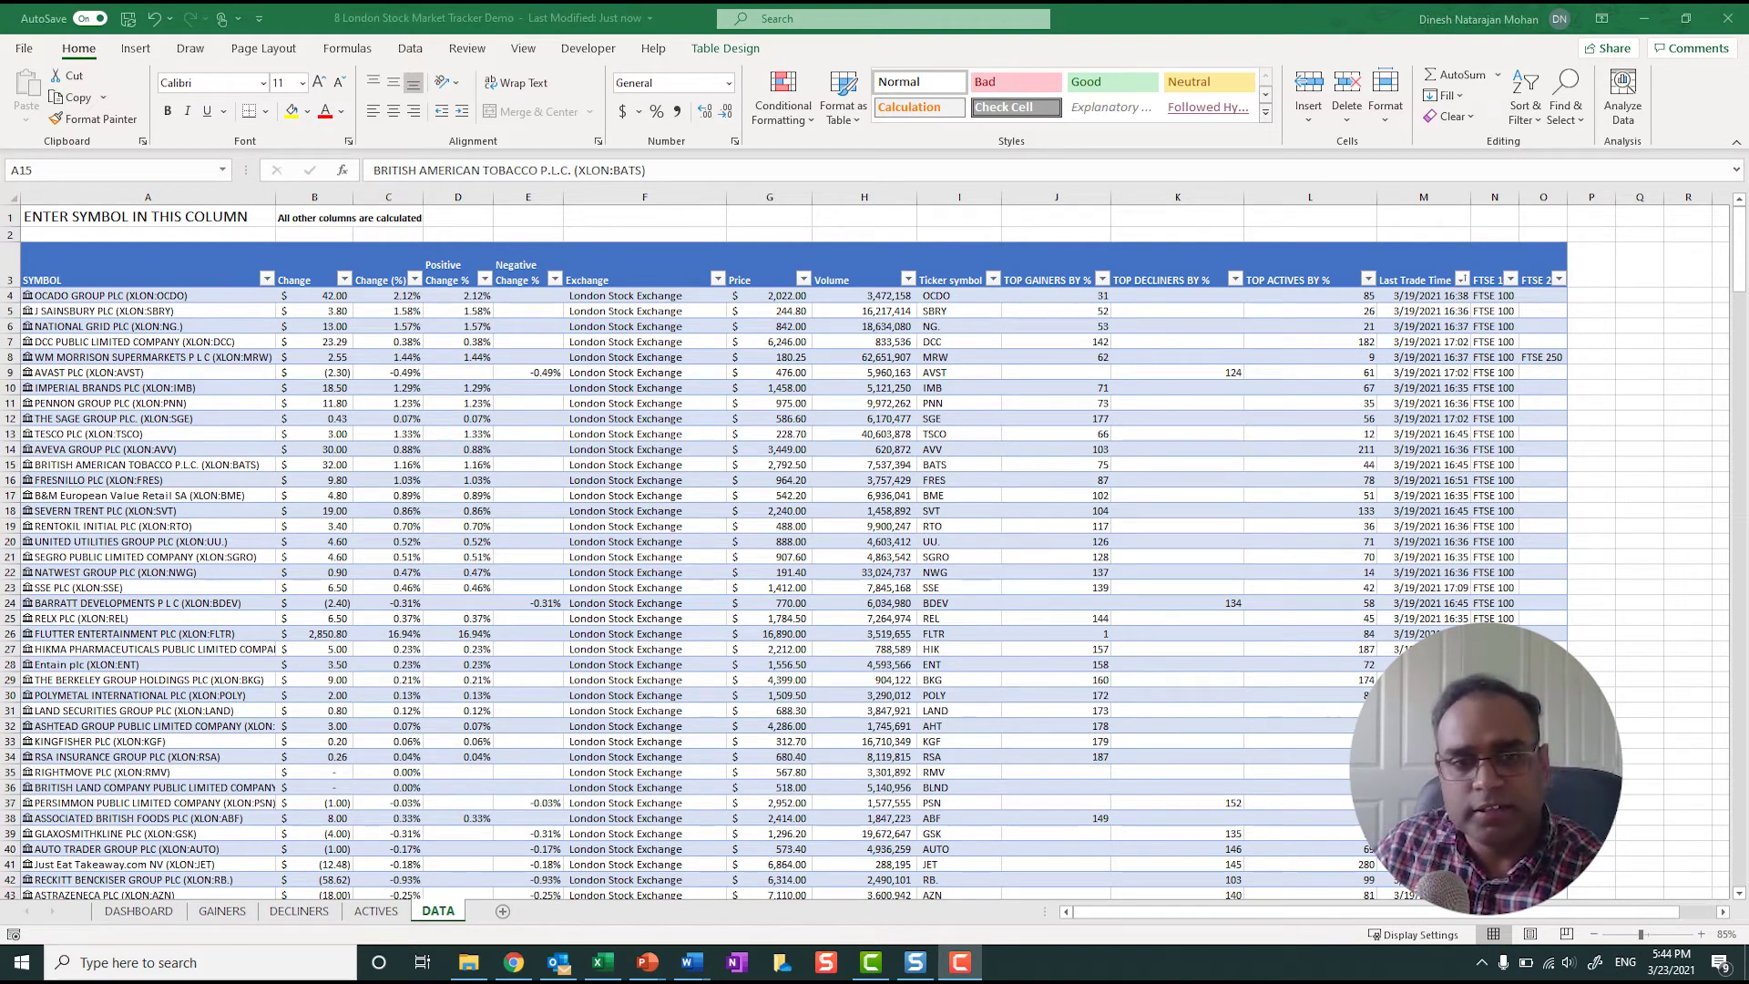
key(alt+Tab)
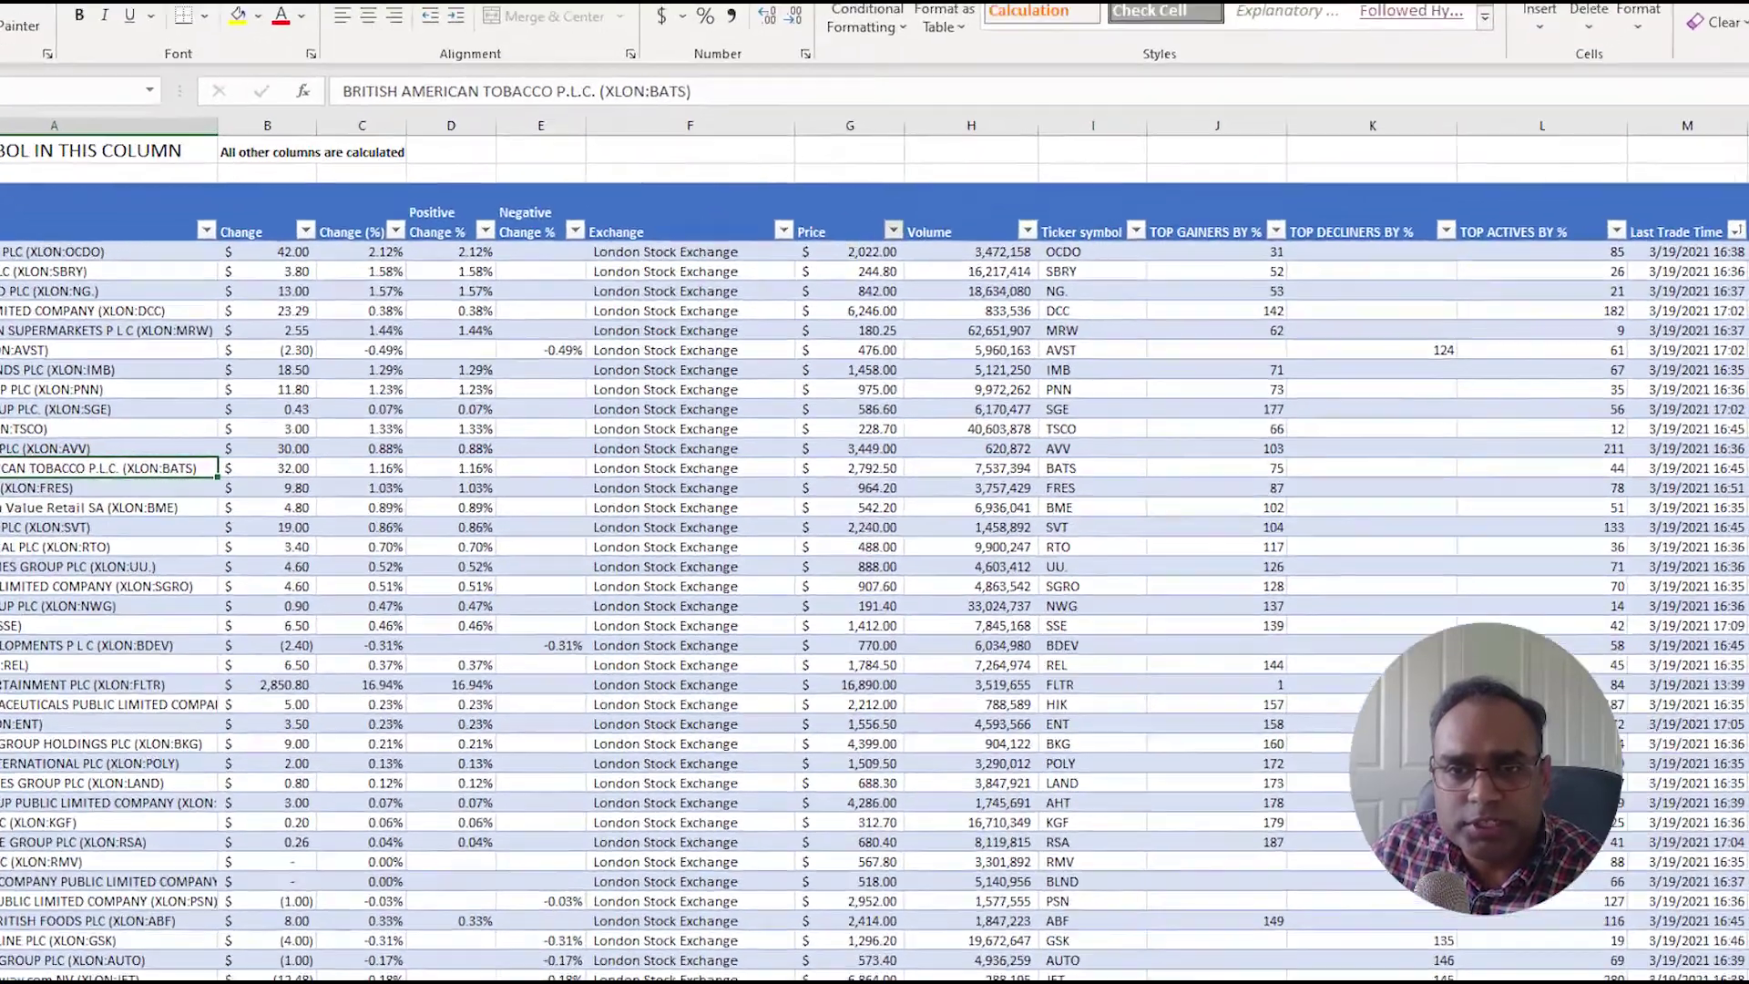
Filter the stock table's Price column to show only rows with a blank price
click(802, 279)
click(654, 492)
drag(1076, 556, 1077, 753)
click(746, 775)
key(Return)
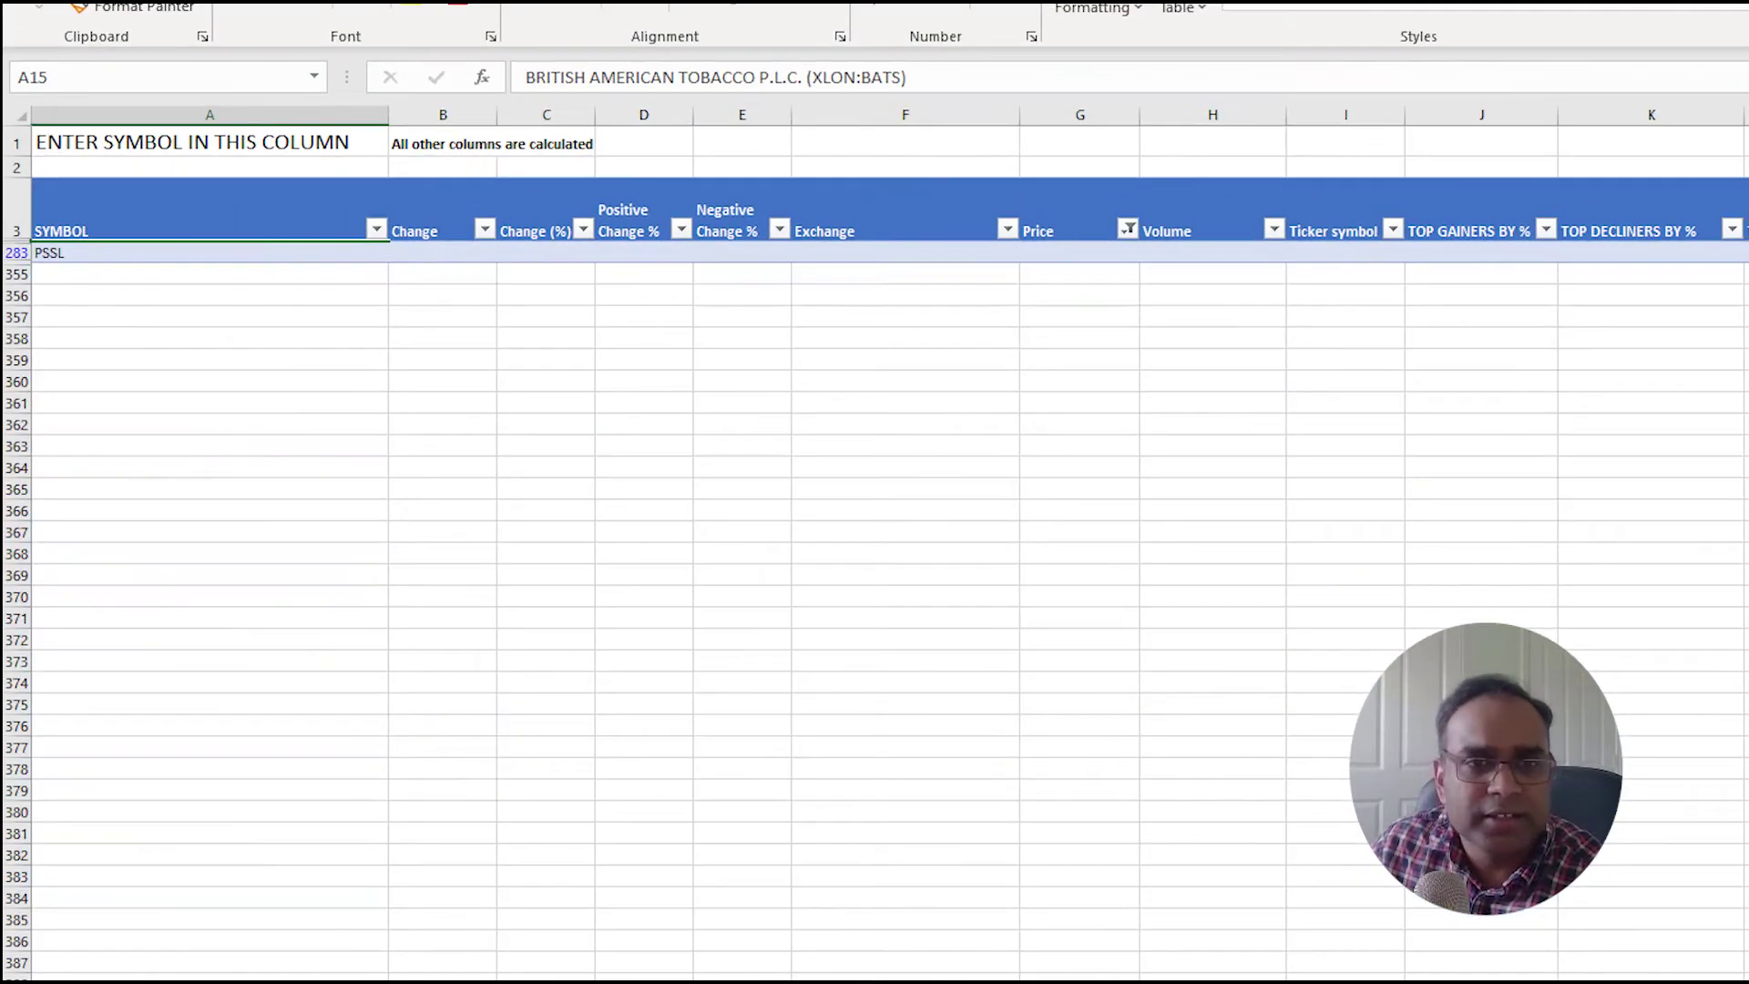
Convert the PSSL symbol to the Stocks data type, clear its Data Selector search and close the selector
click(209, 253)
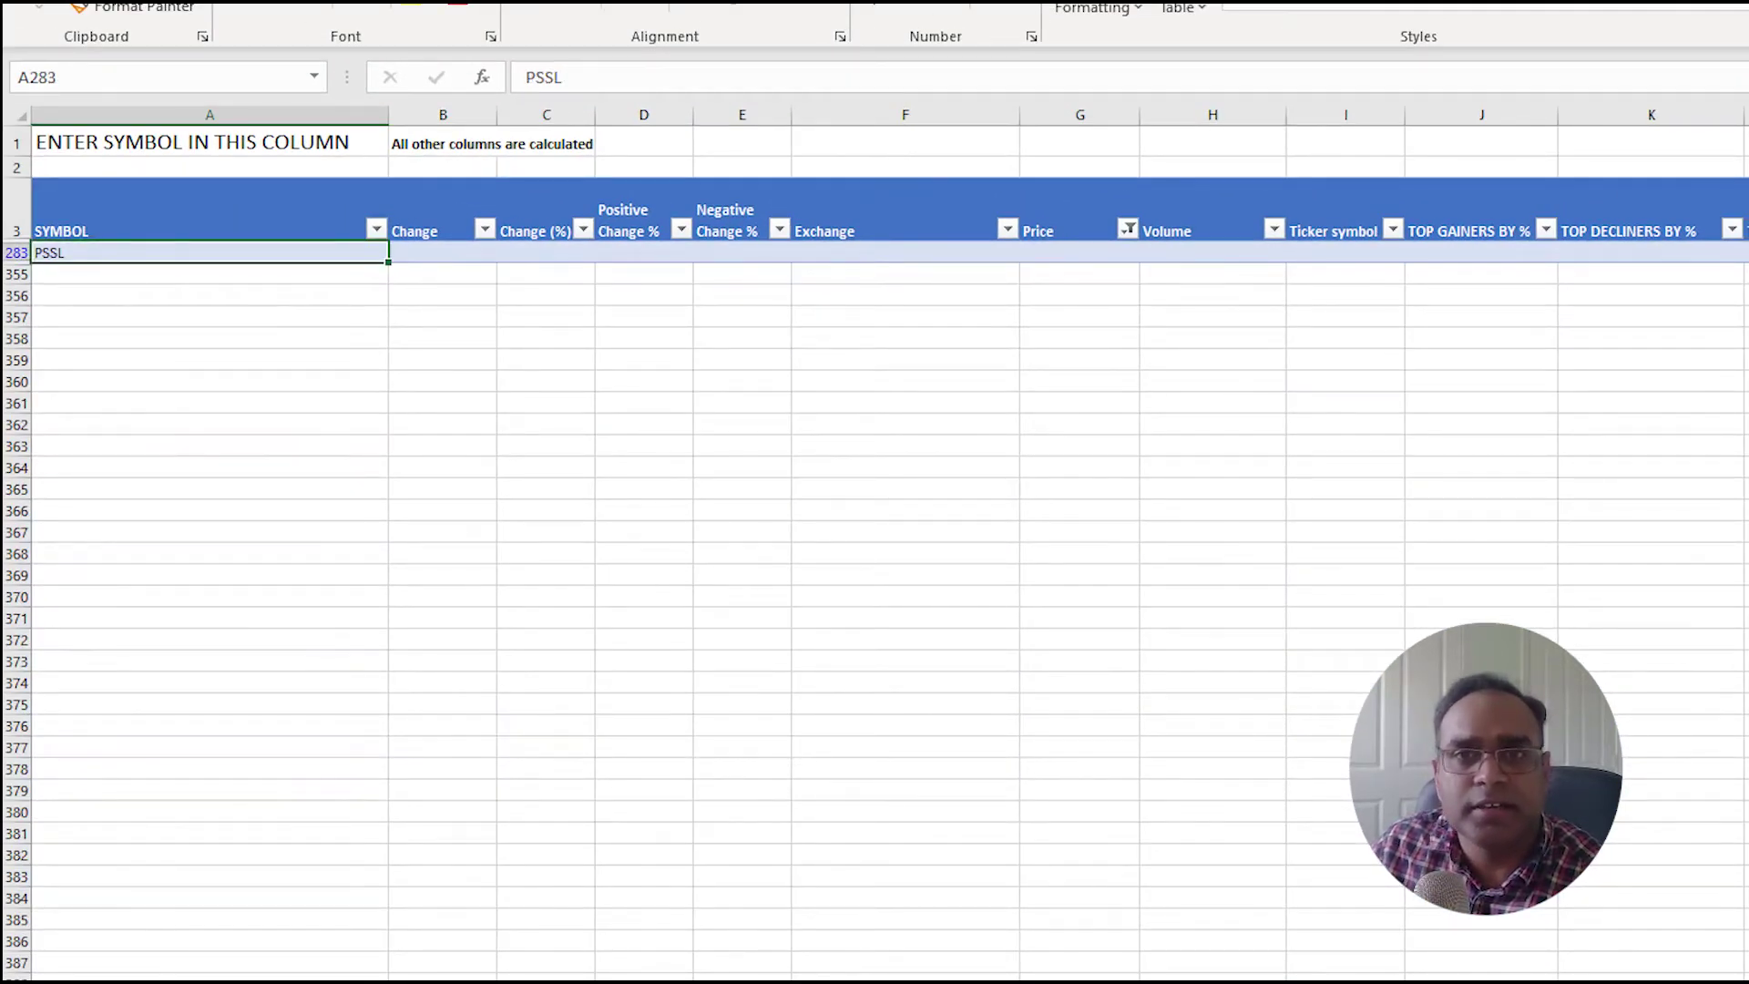
key(alt+a)
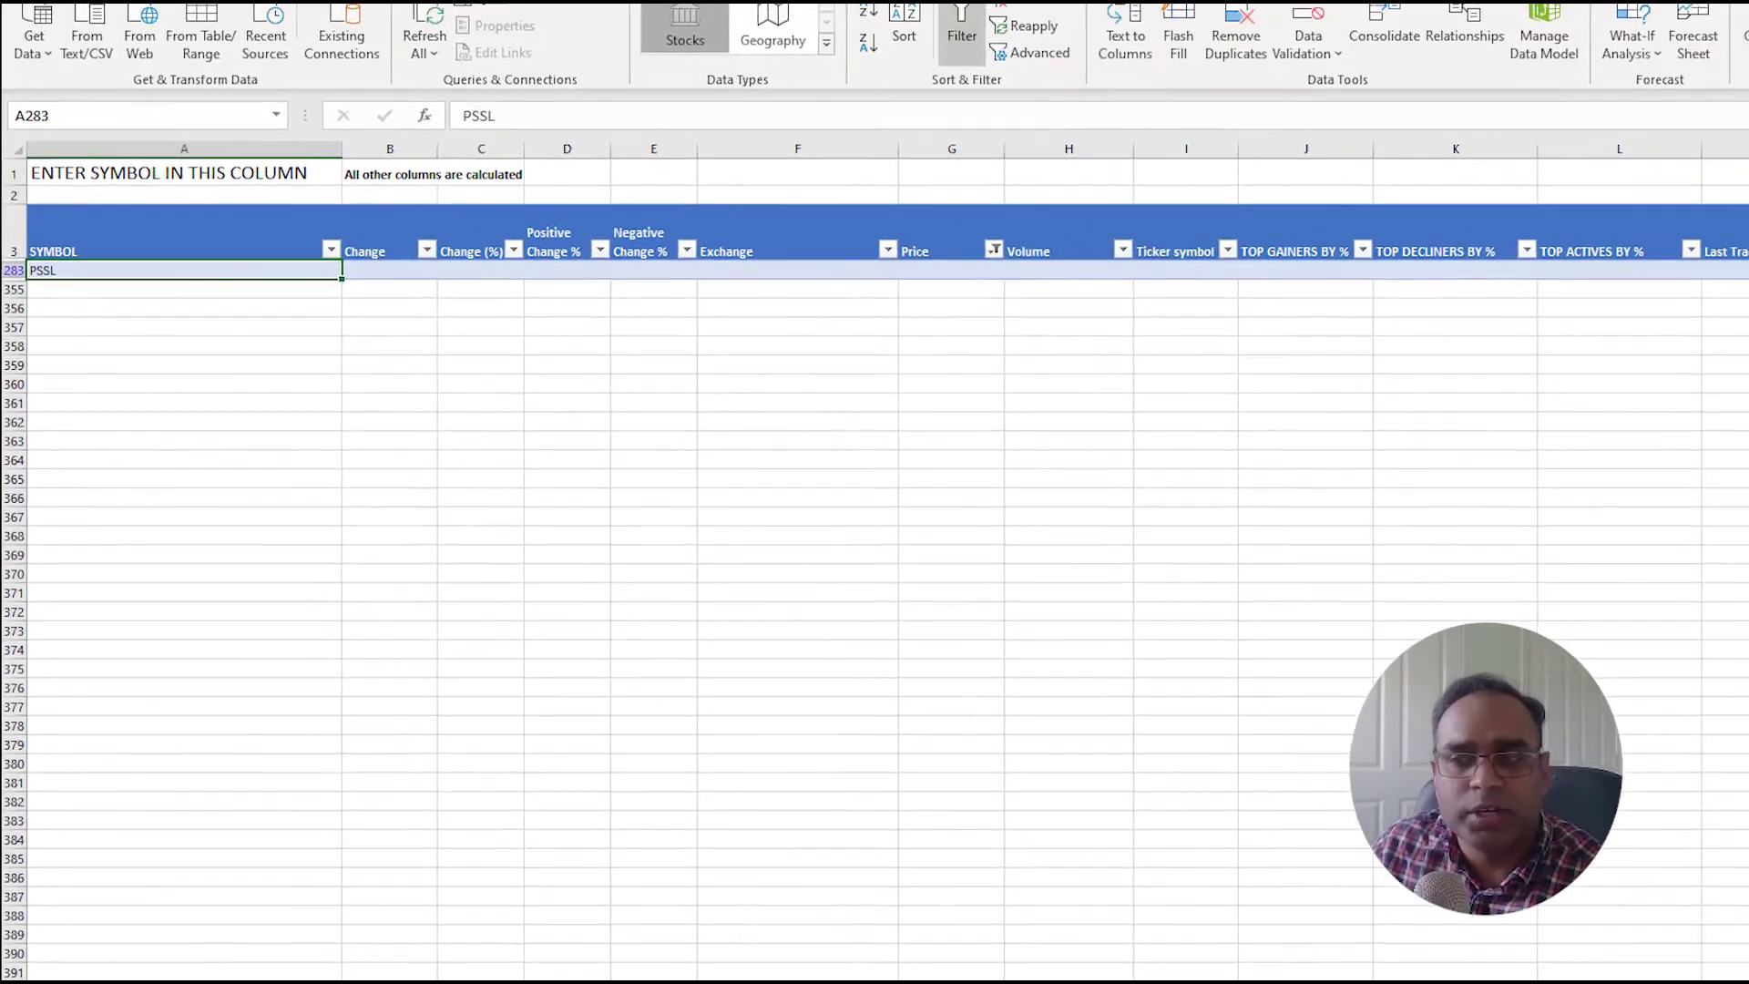
click(777, 4)
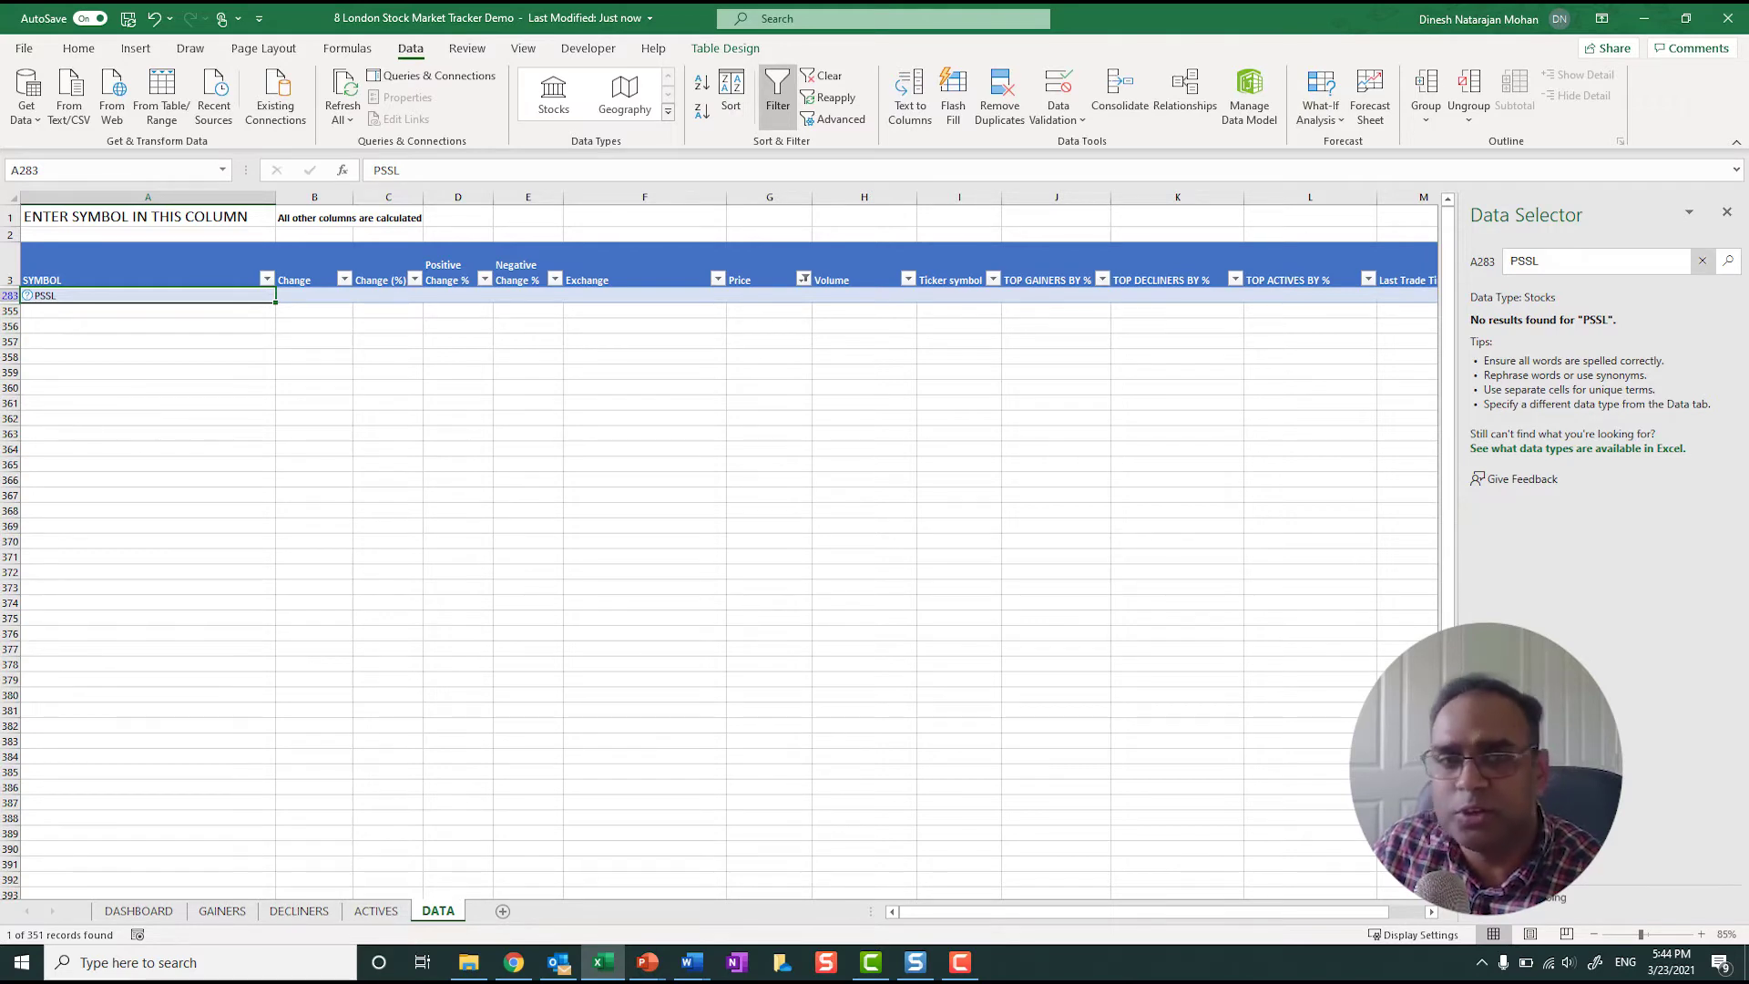
click(1702, 260)
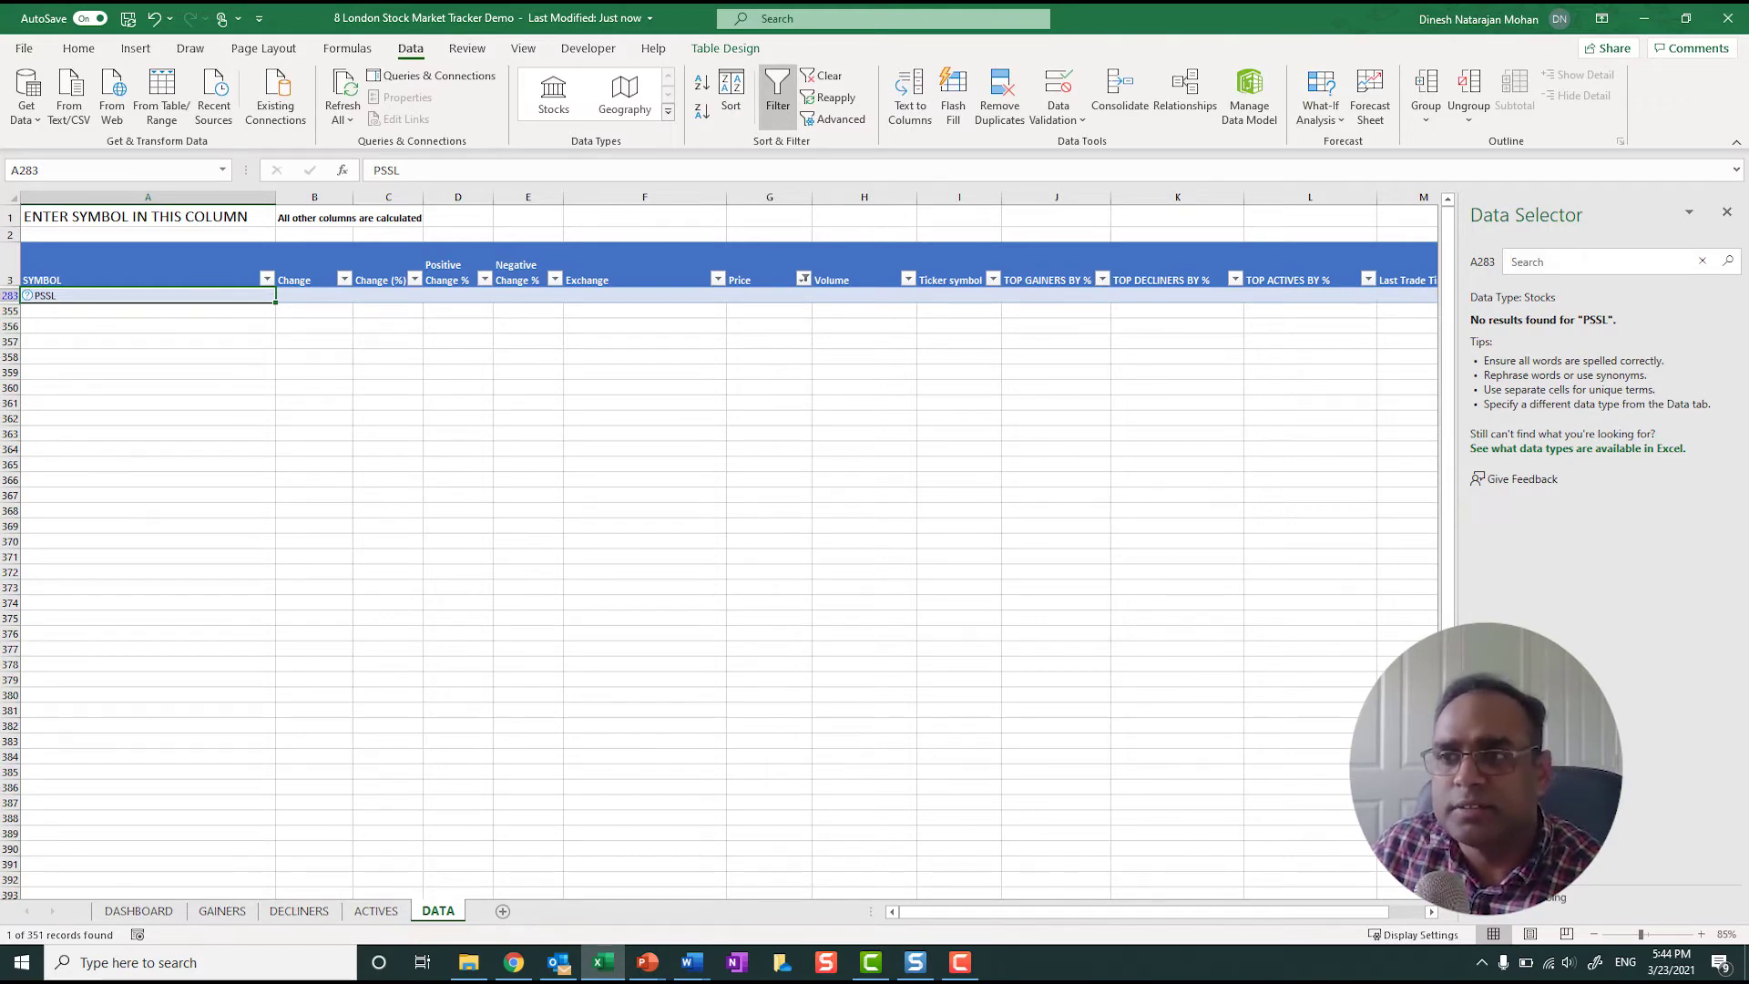
click(1725, 211)
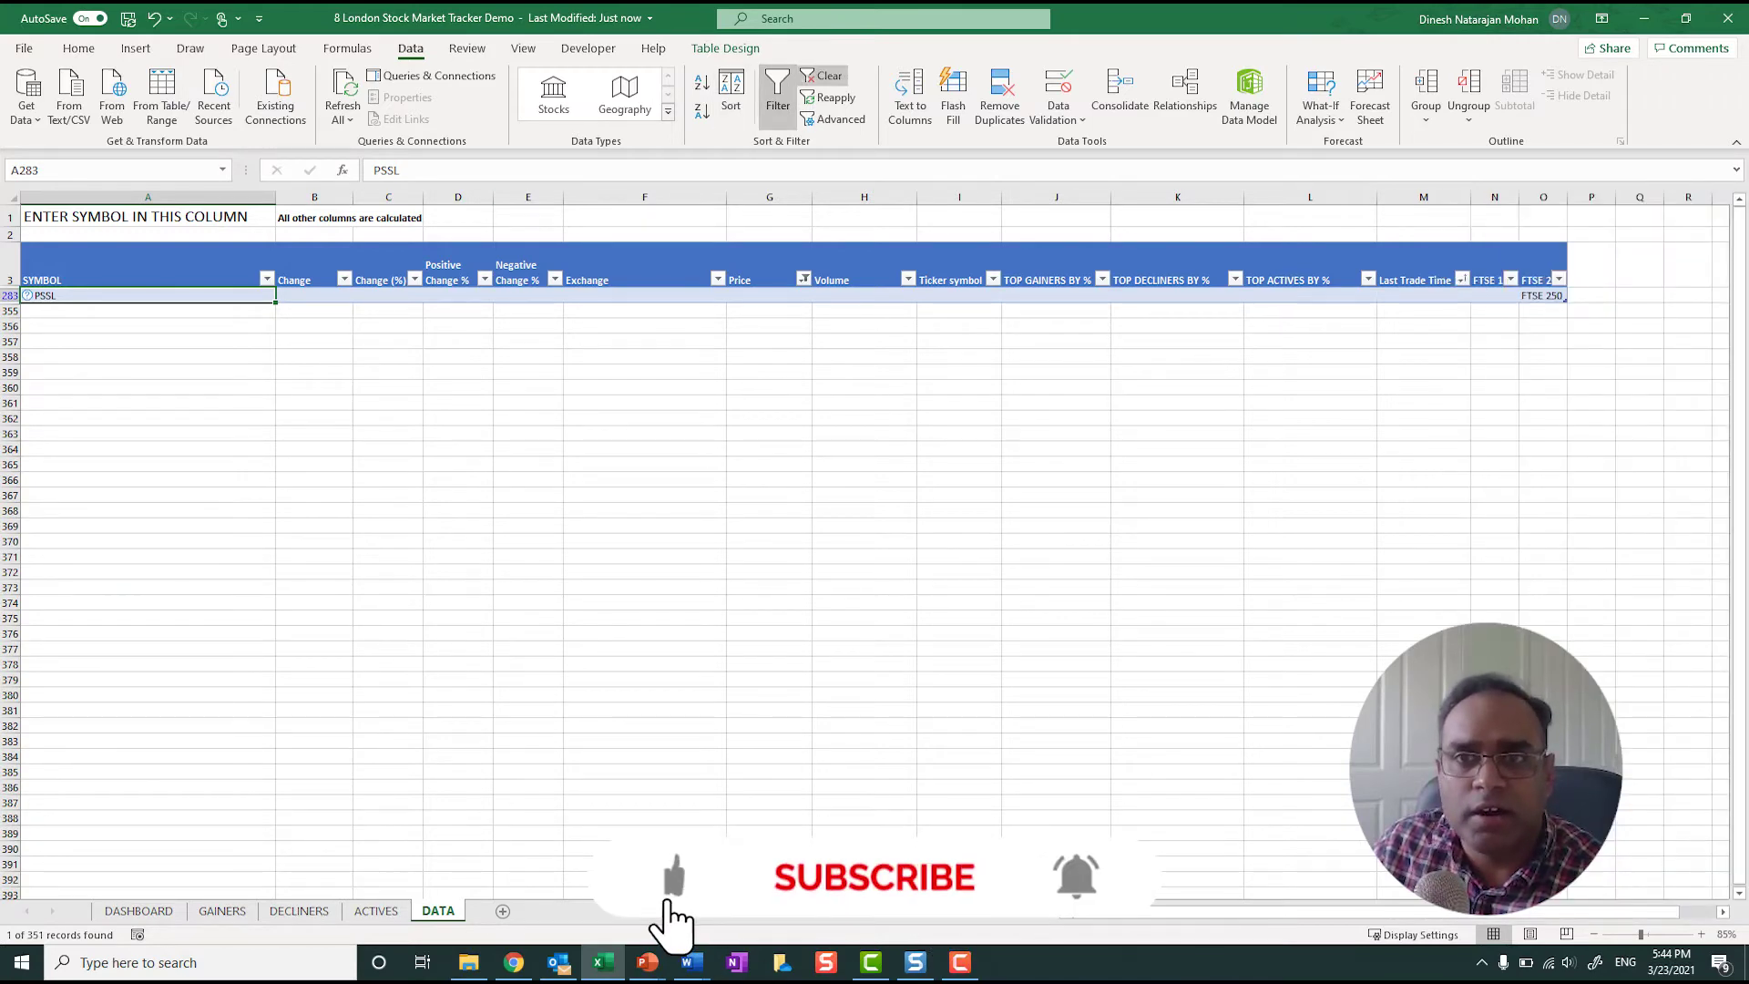
Clear the Price filter so all stocks are listed, and hide the DATA sheet
click(822, 75)
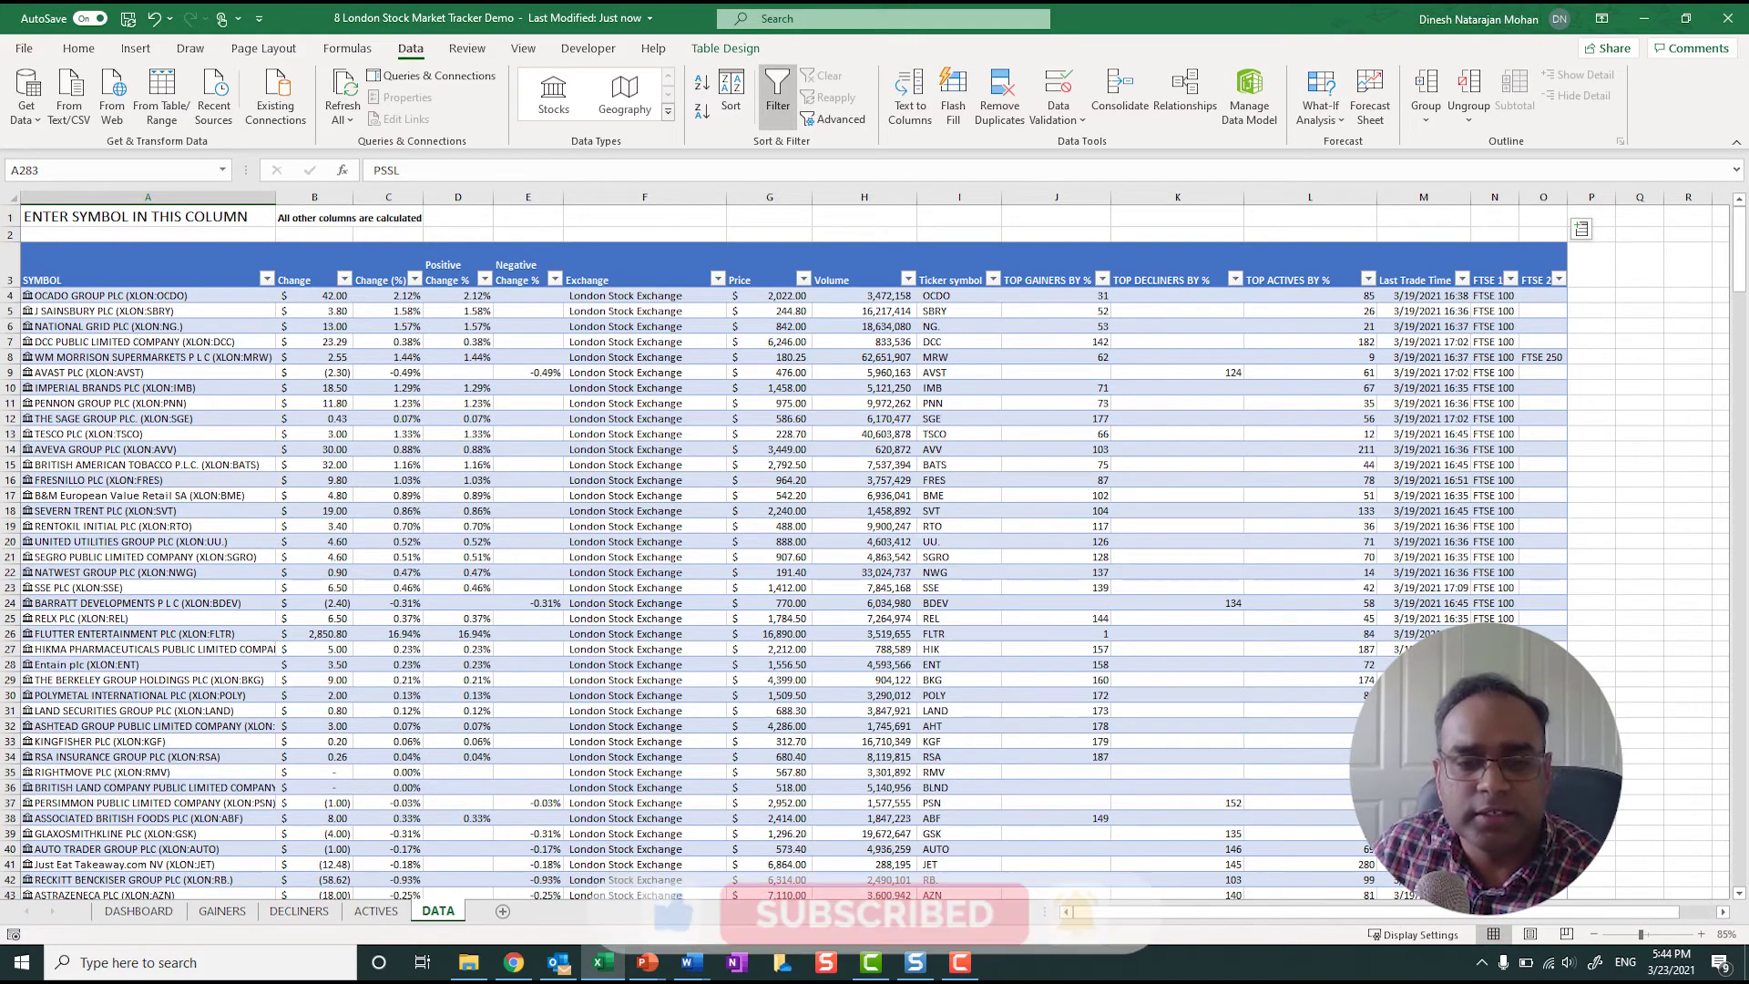
right_click(438, 911)
click(481, 847)
Unhide the HELP sheet
right_click(391, 911)
click(446, 870)
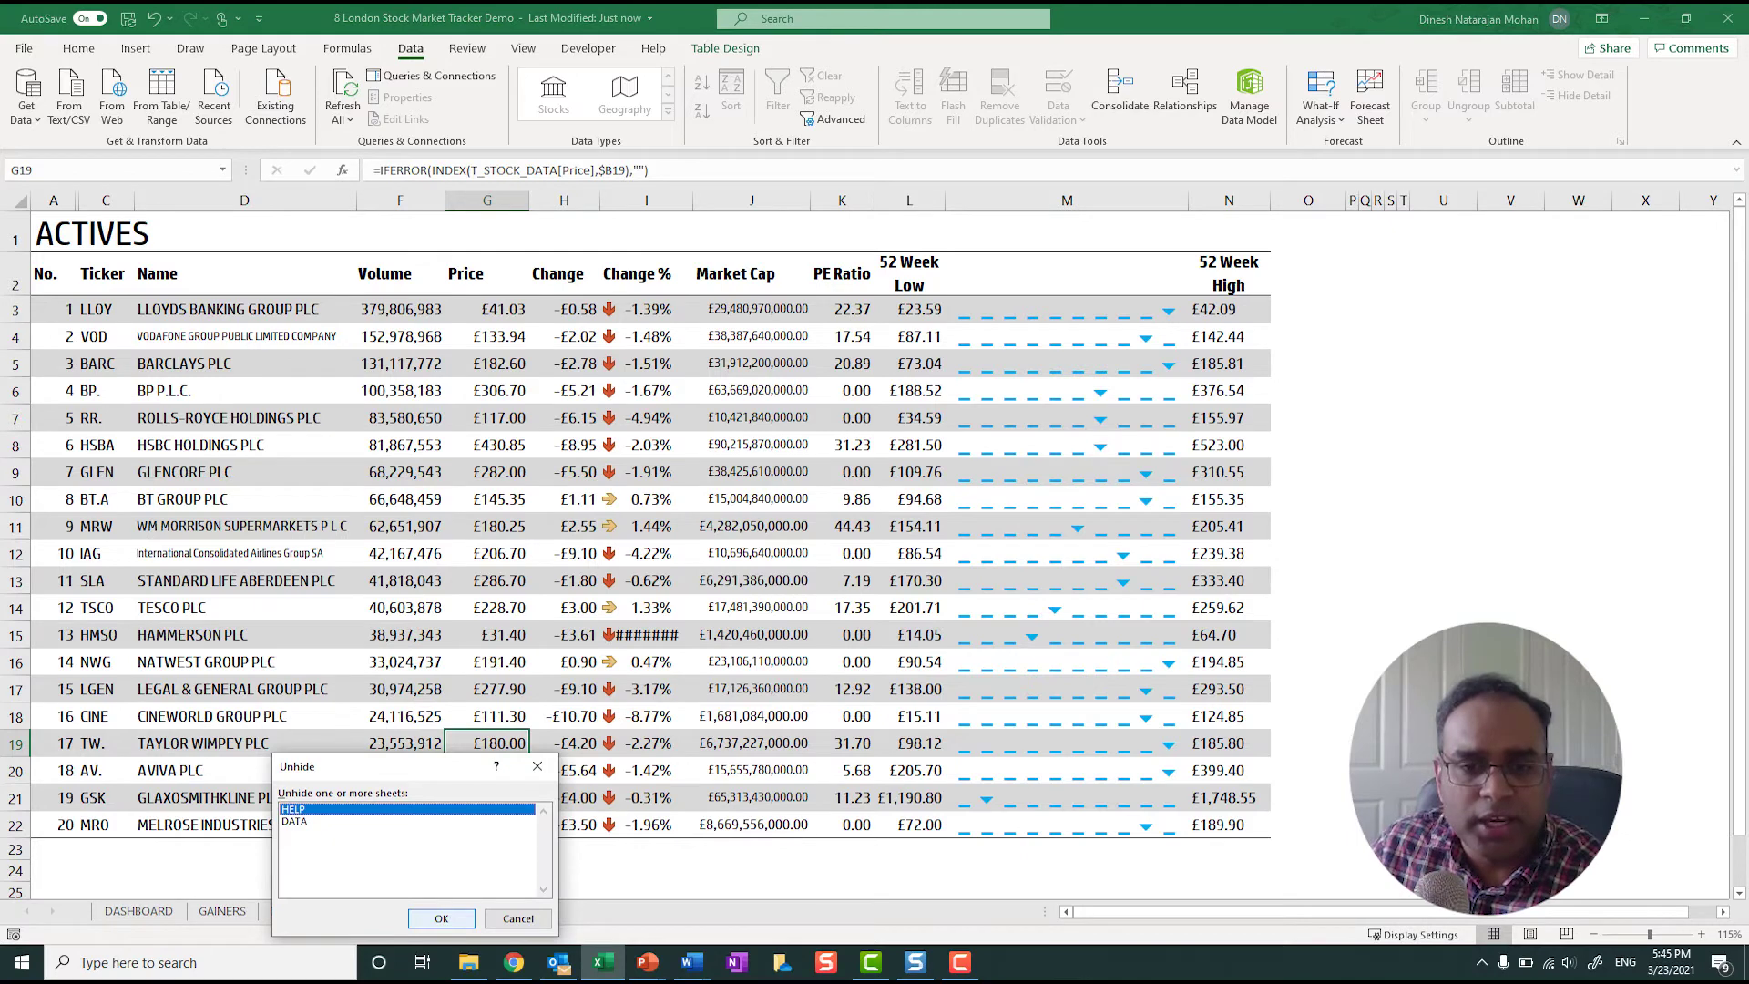
key(Return)
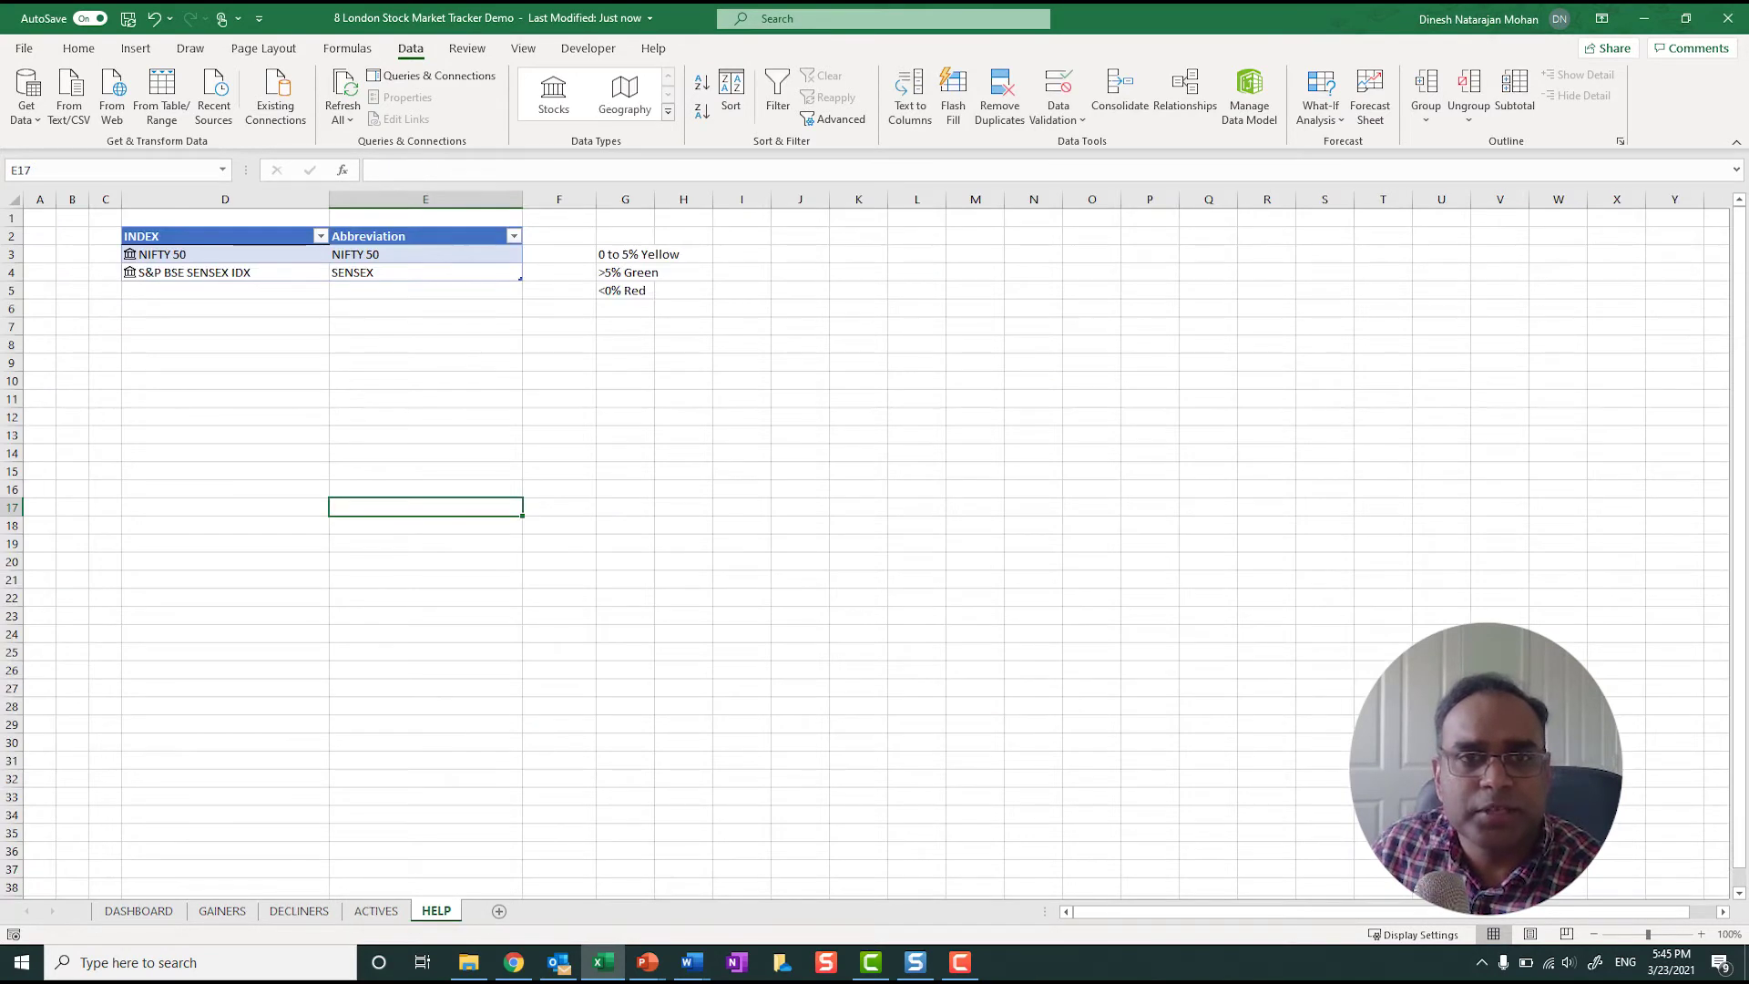
Replace the first entry in the INDEX column with FTSE100
click(225, 254)
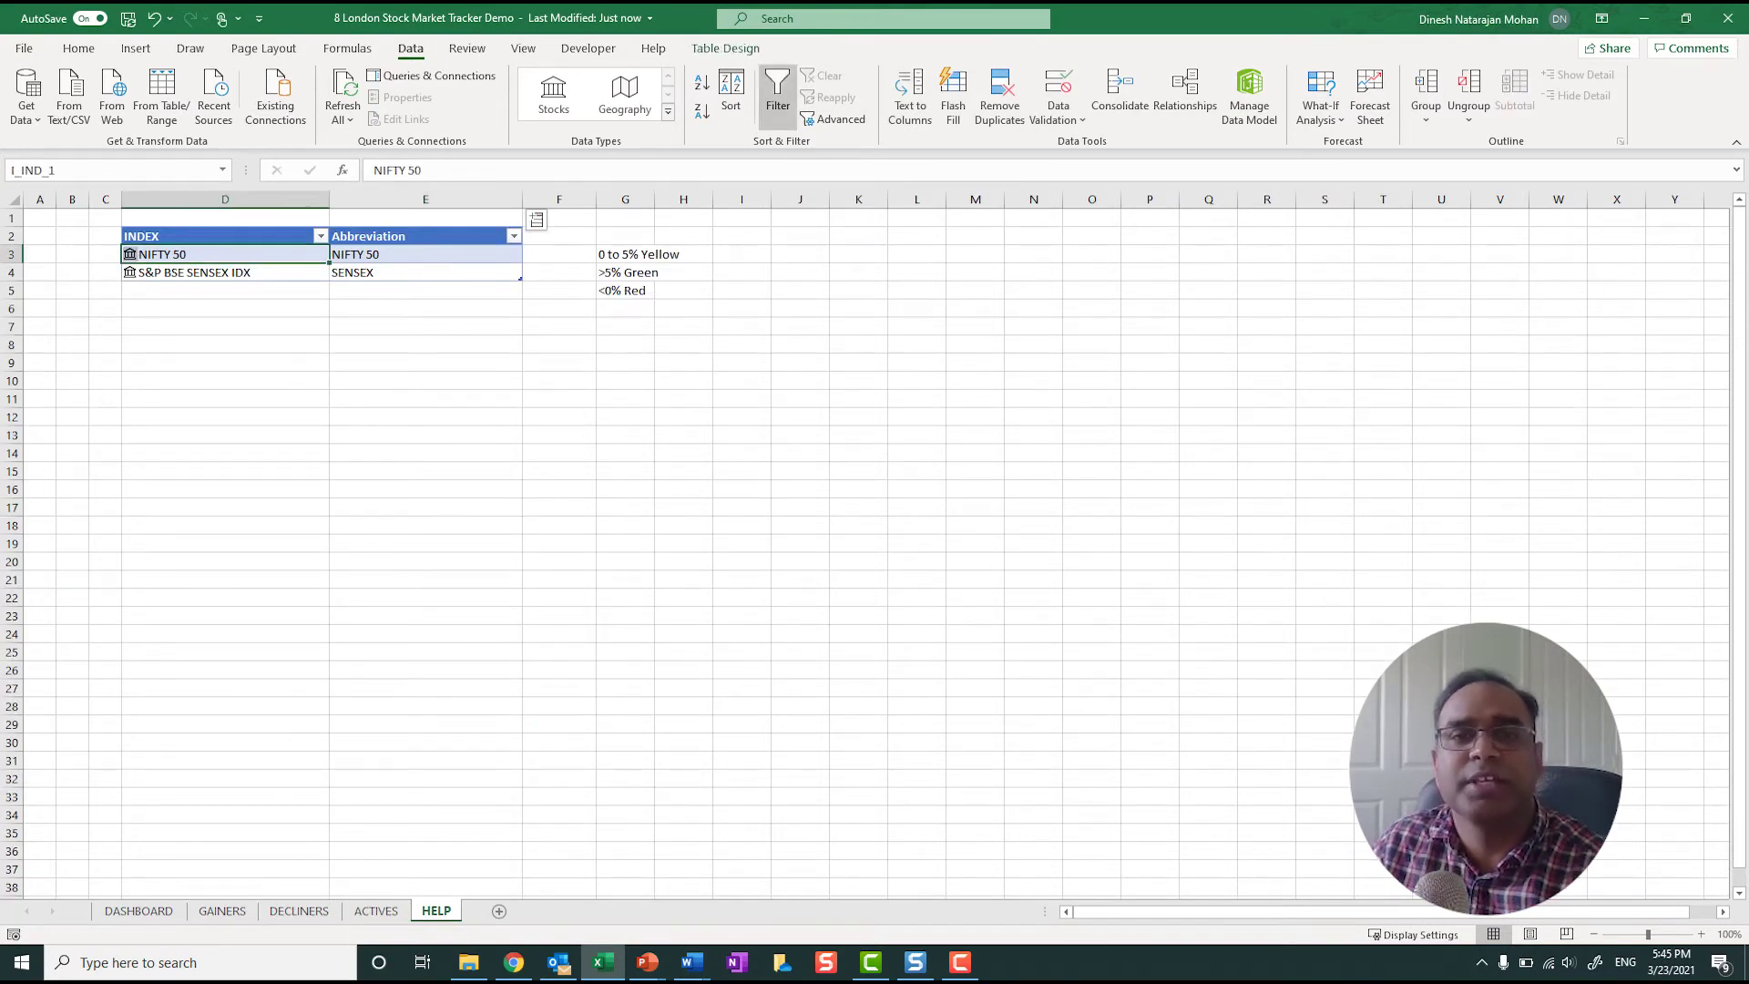
text(FTSE100)
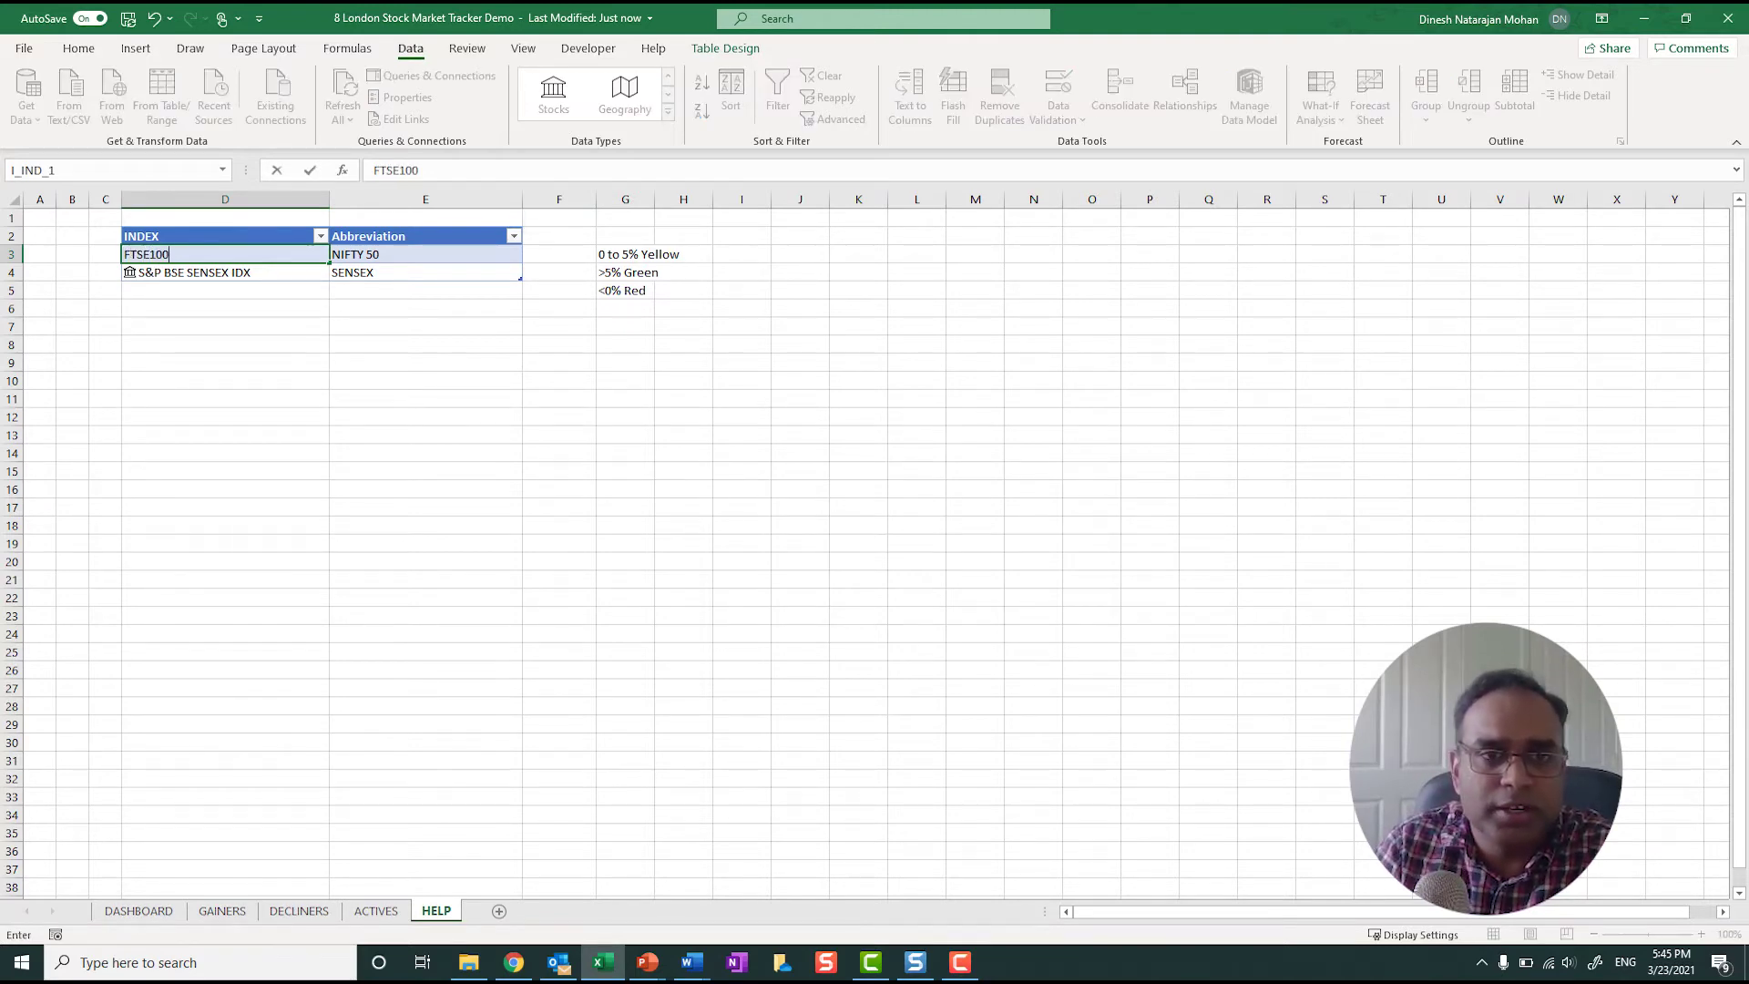
key(Return)
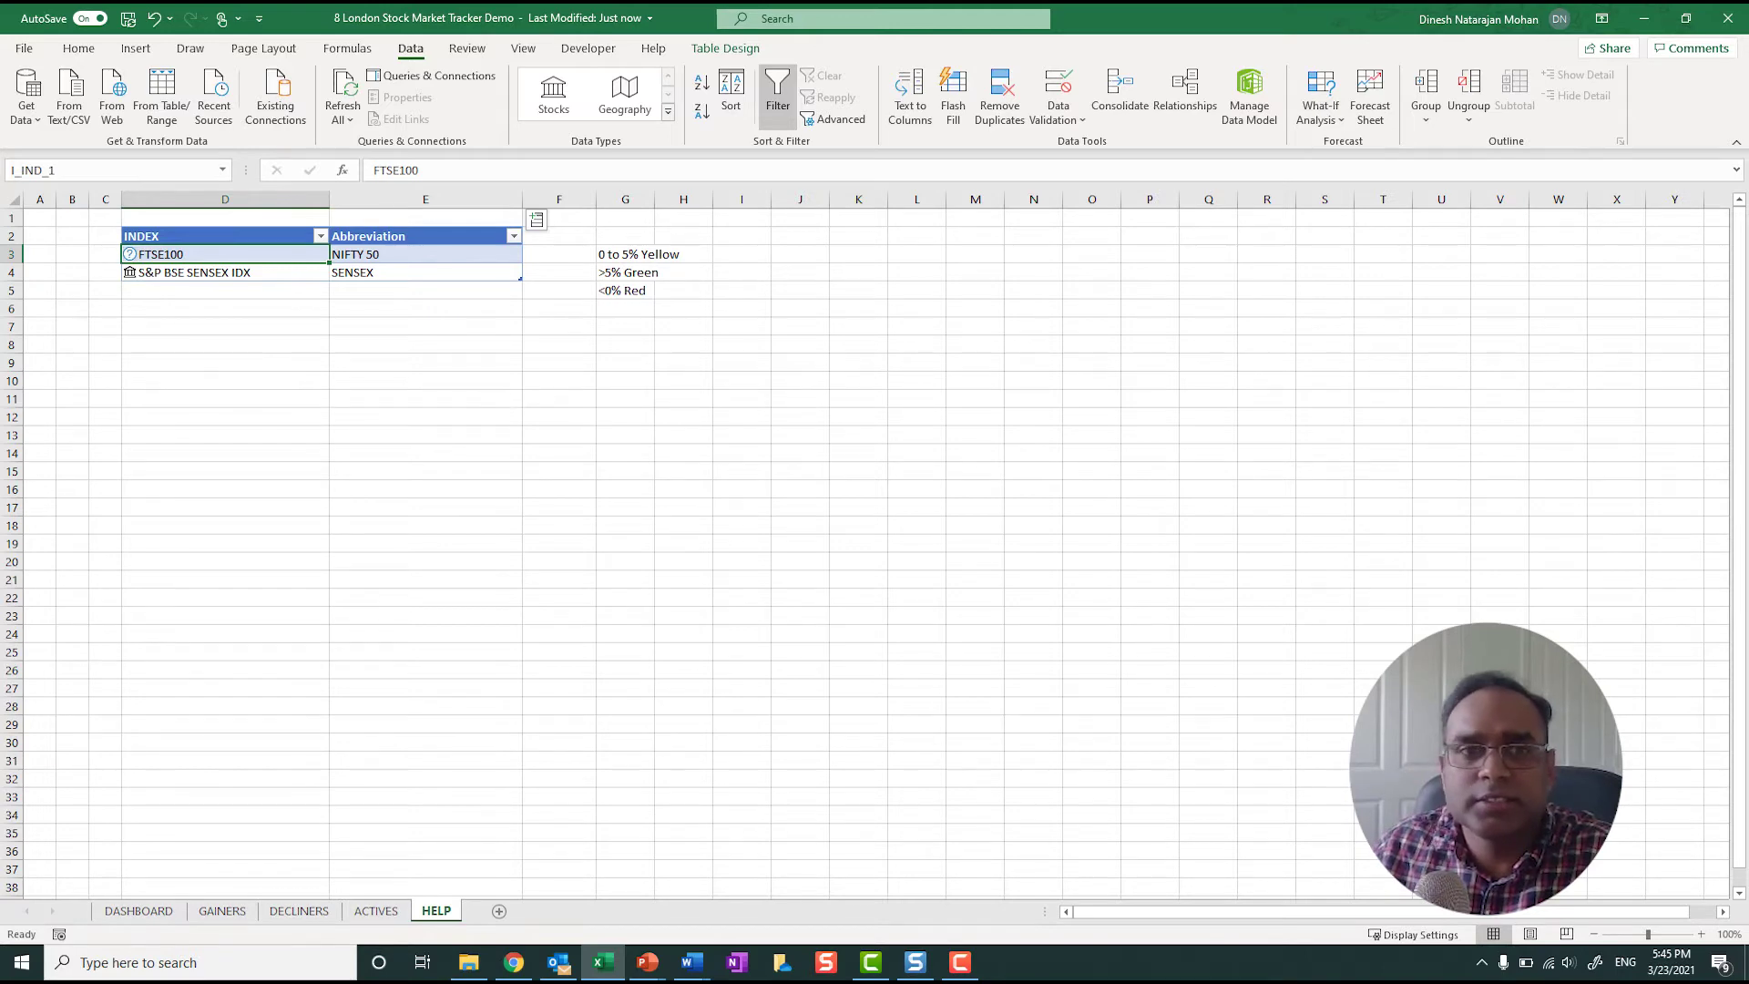
Search the Data Selector for FTSE to find a stock data match for the FTSE100 cell, and close it without choosing one
right_click(195, 249)
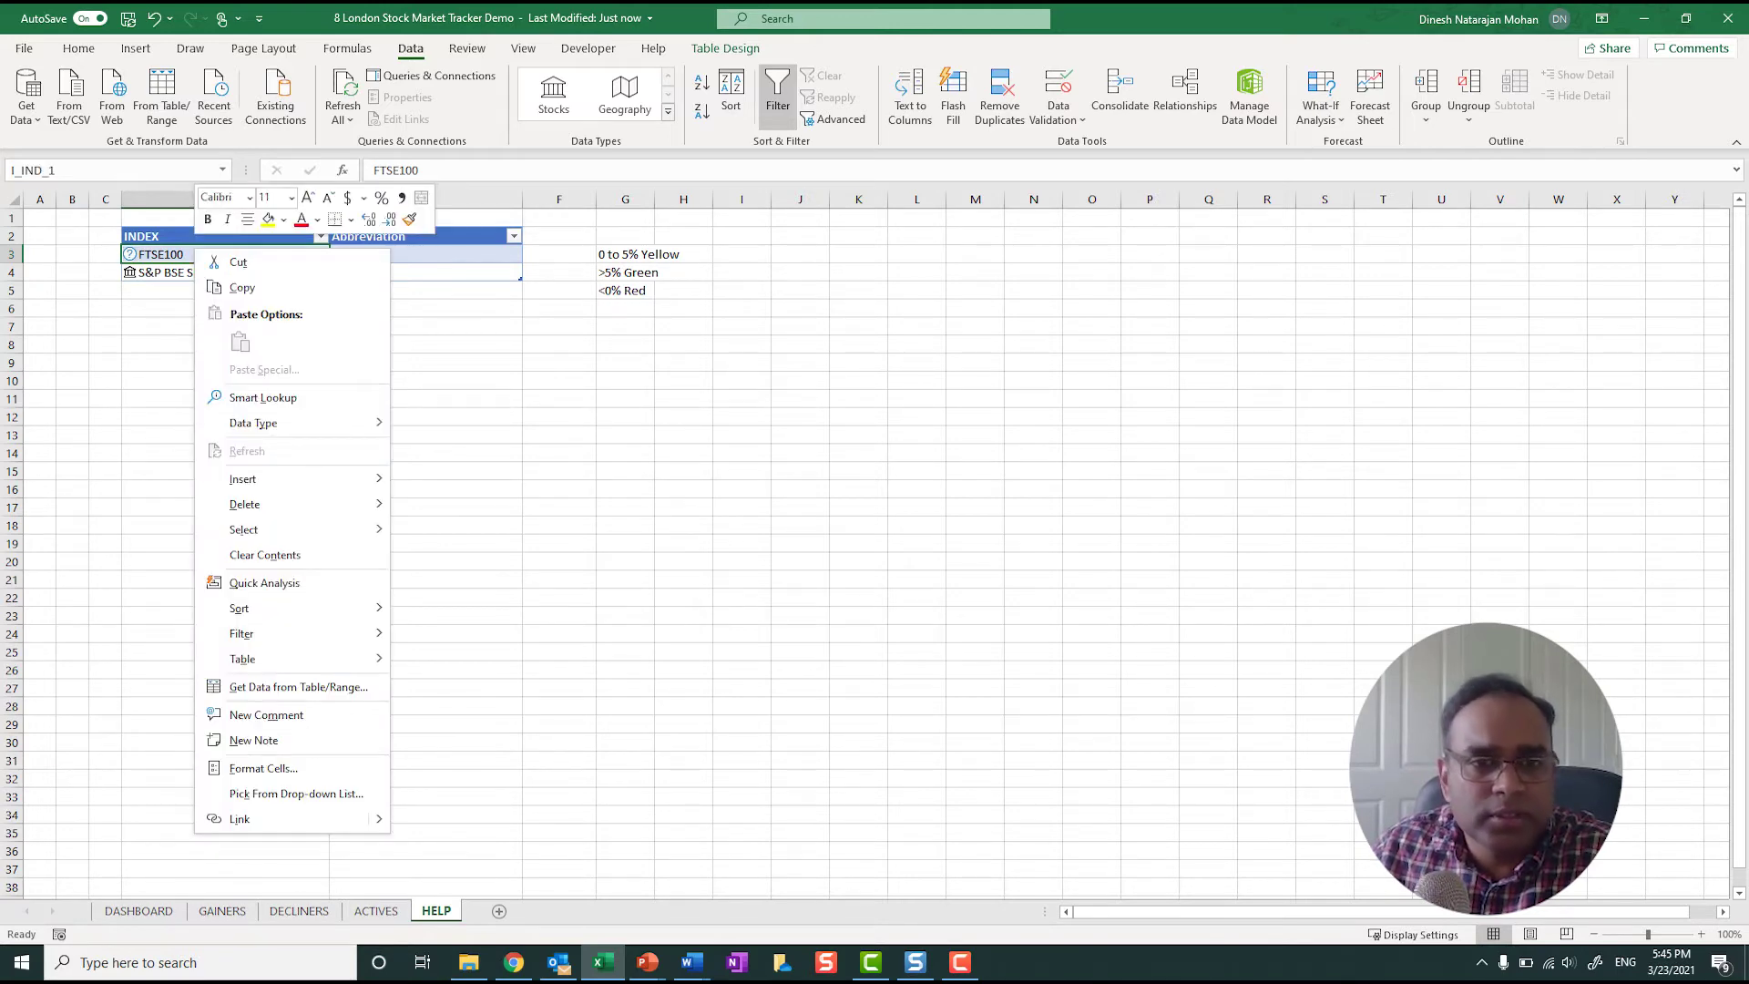
mouse_move(264, 423)
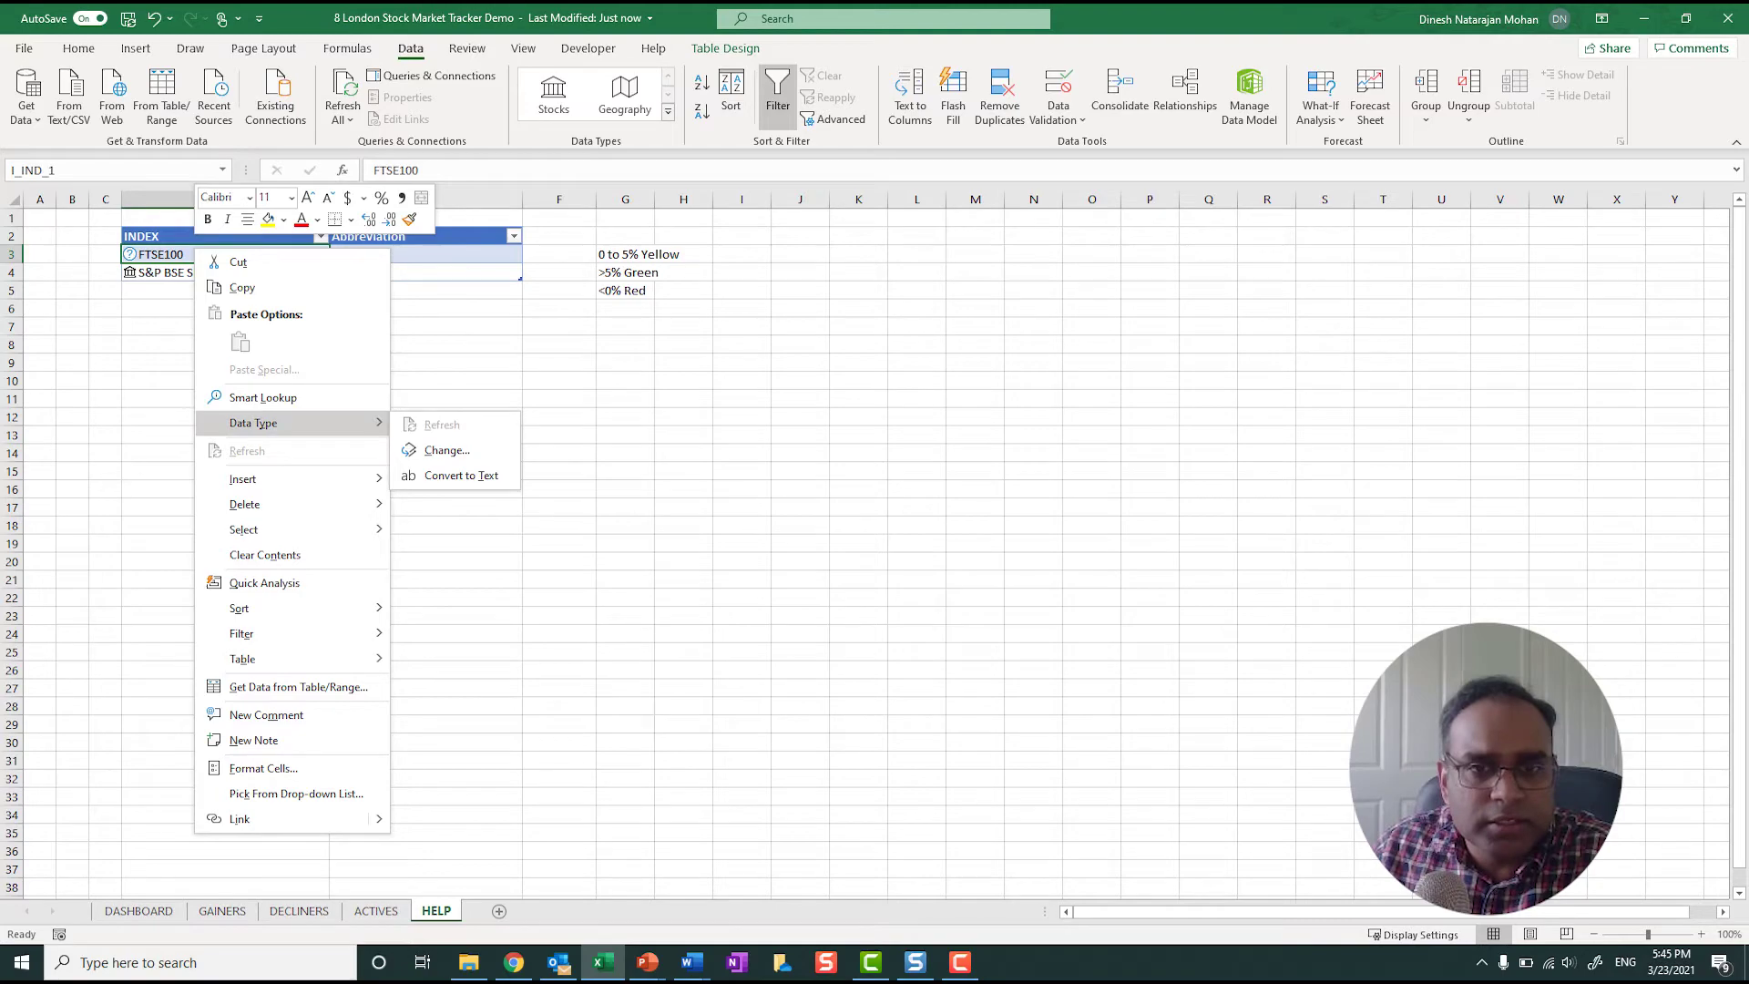
click(446, 450)
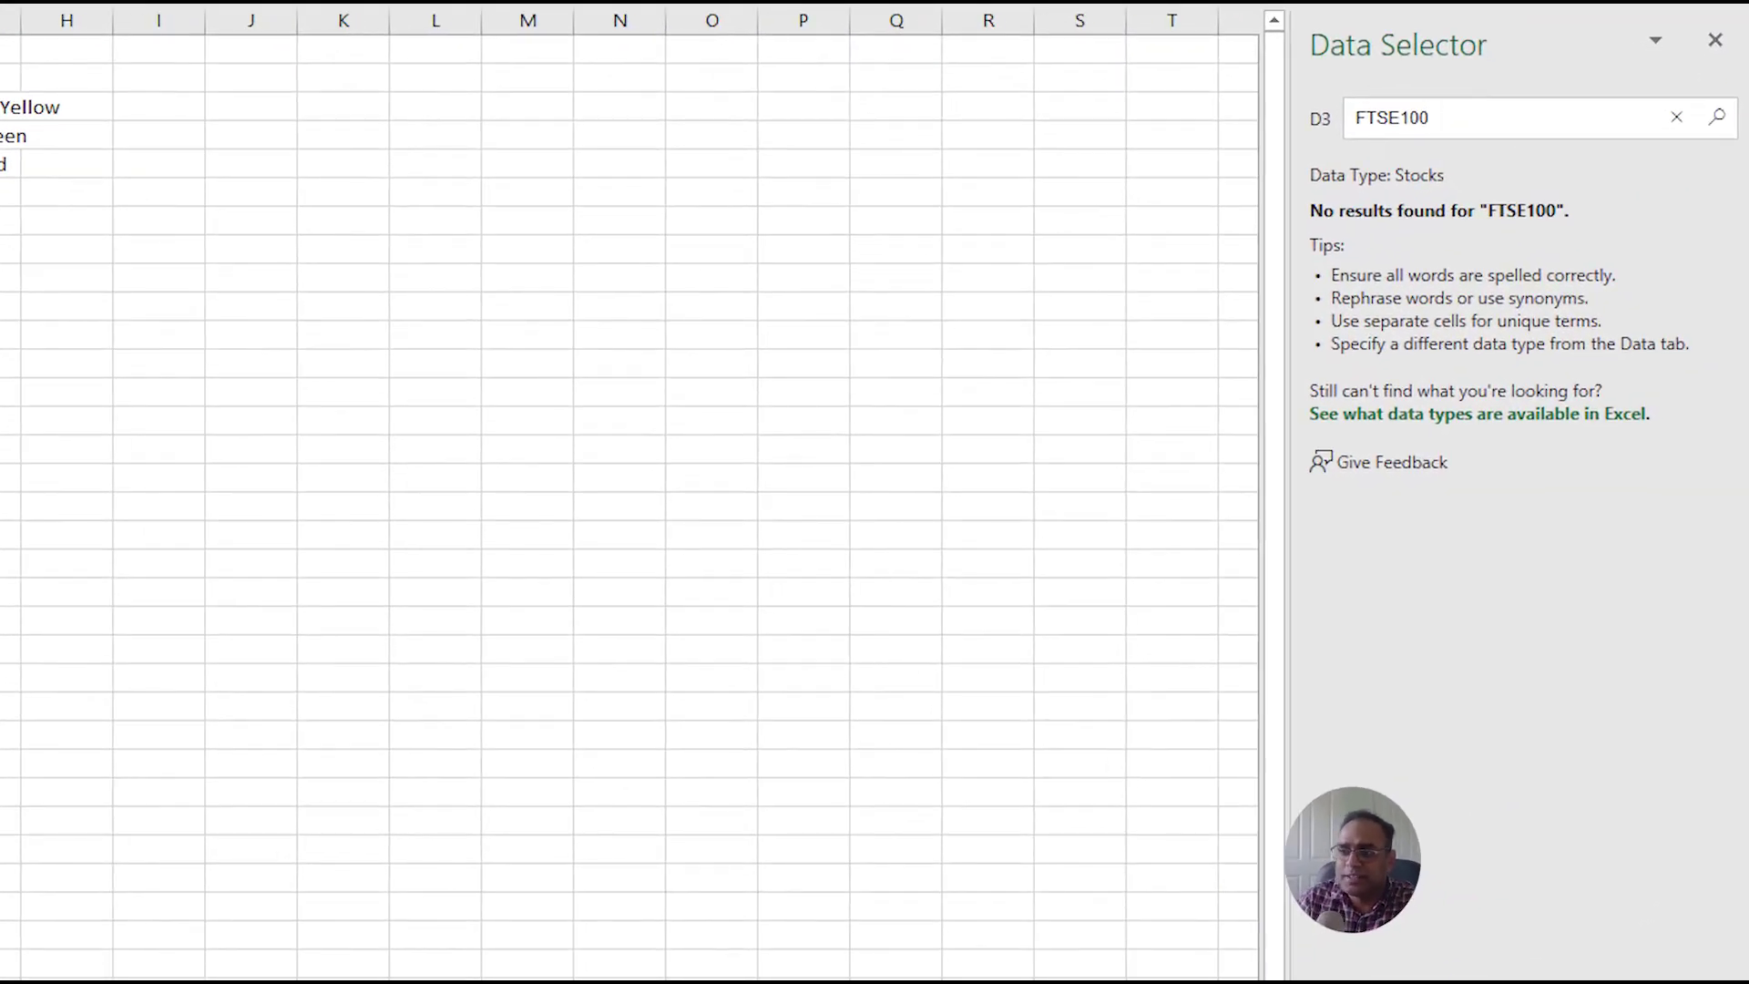
key(BackSpace)
key(BackSpace)
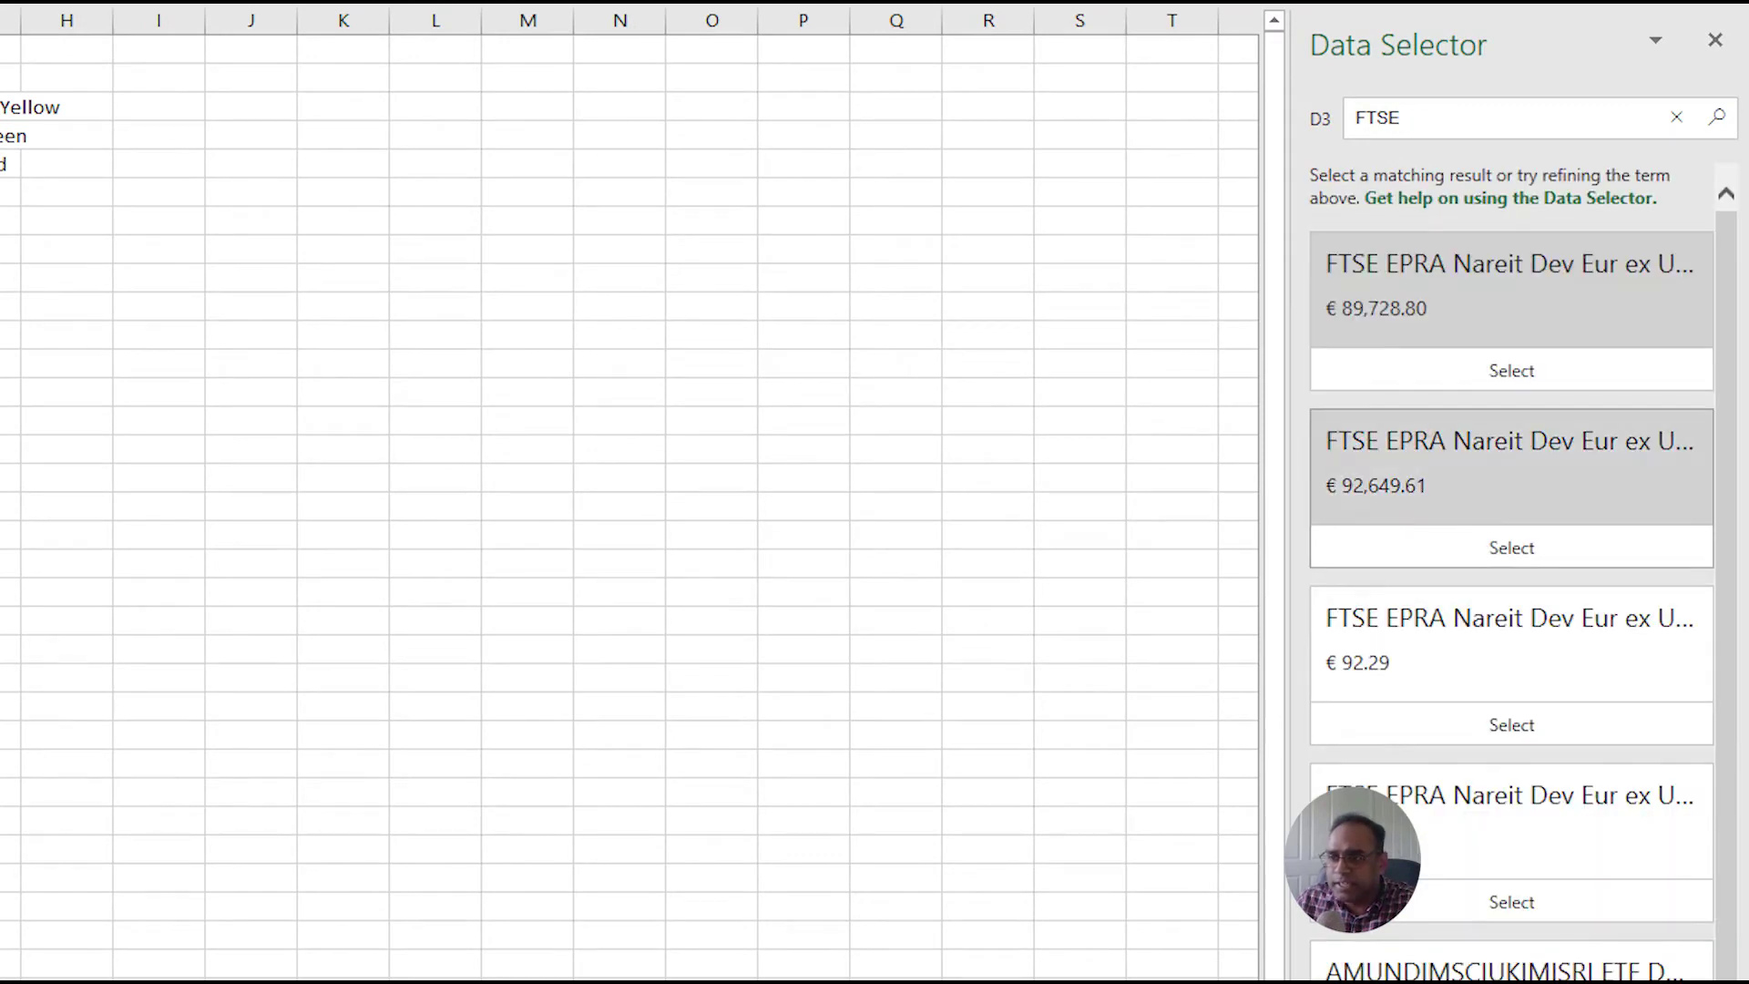
scroll(1512, 573, down, 1)
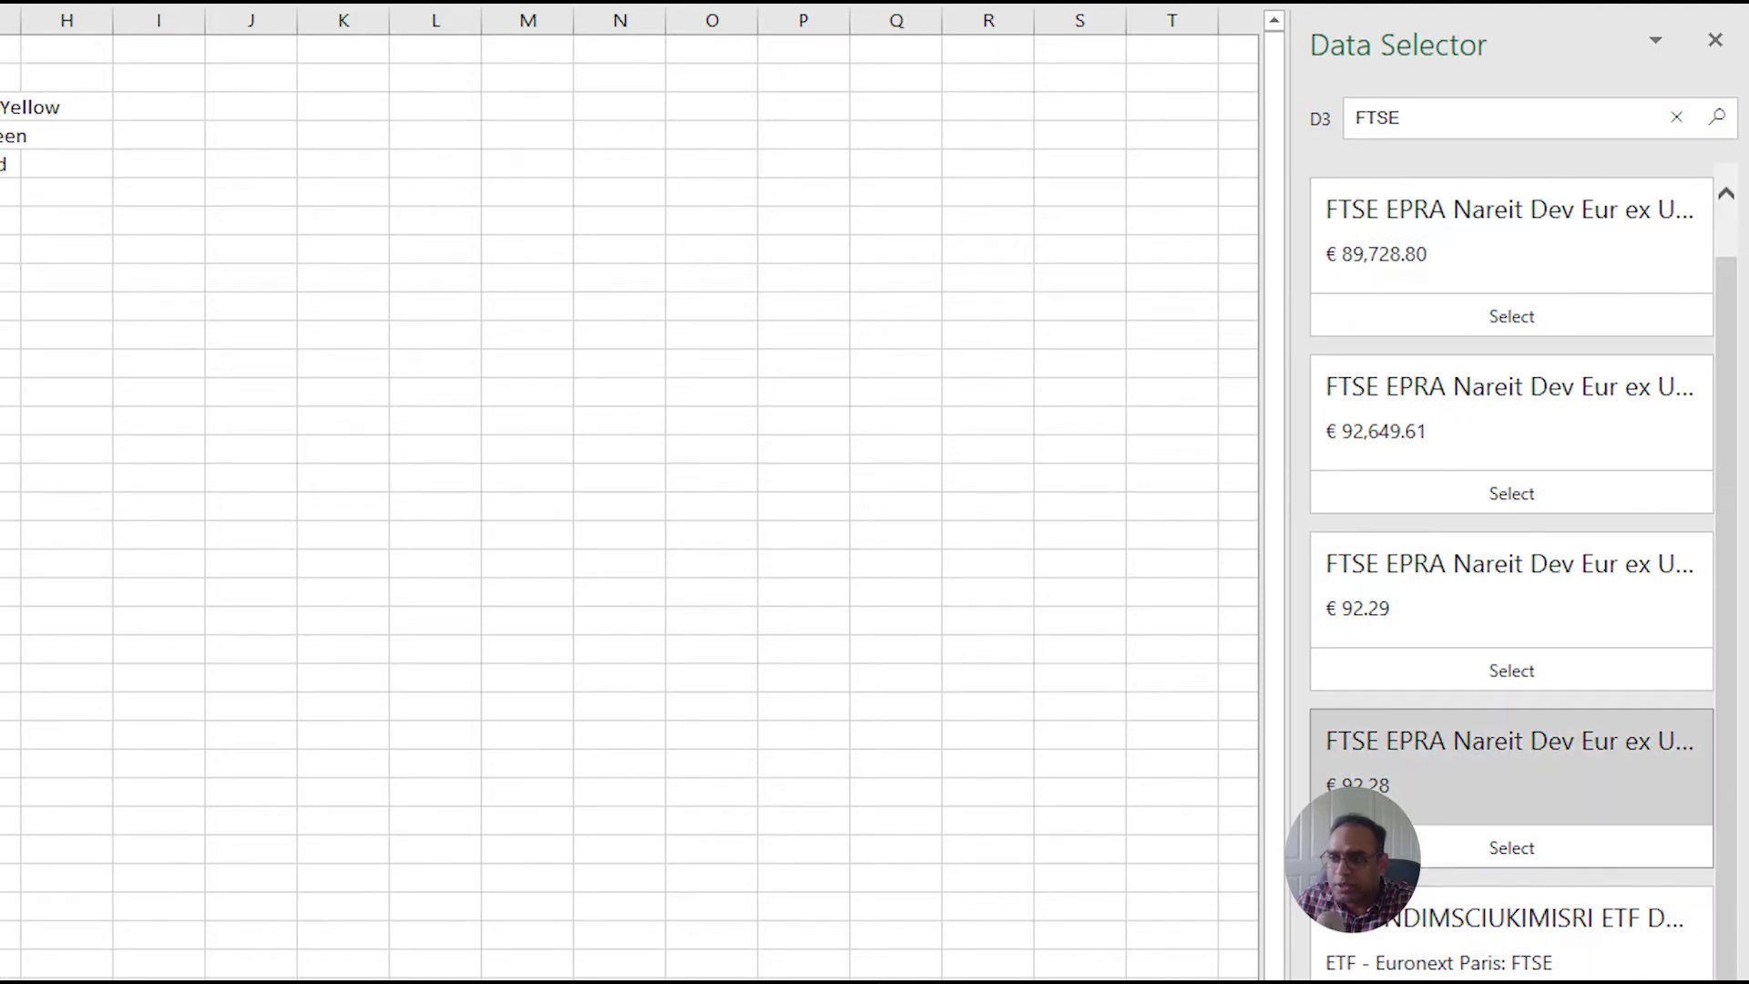
scroll(1512, 574, up, 1)
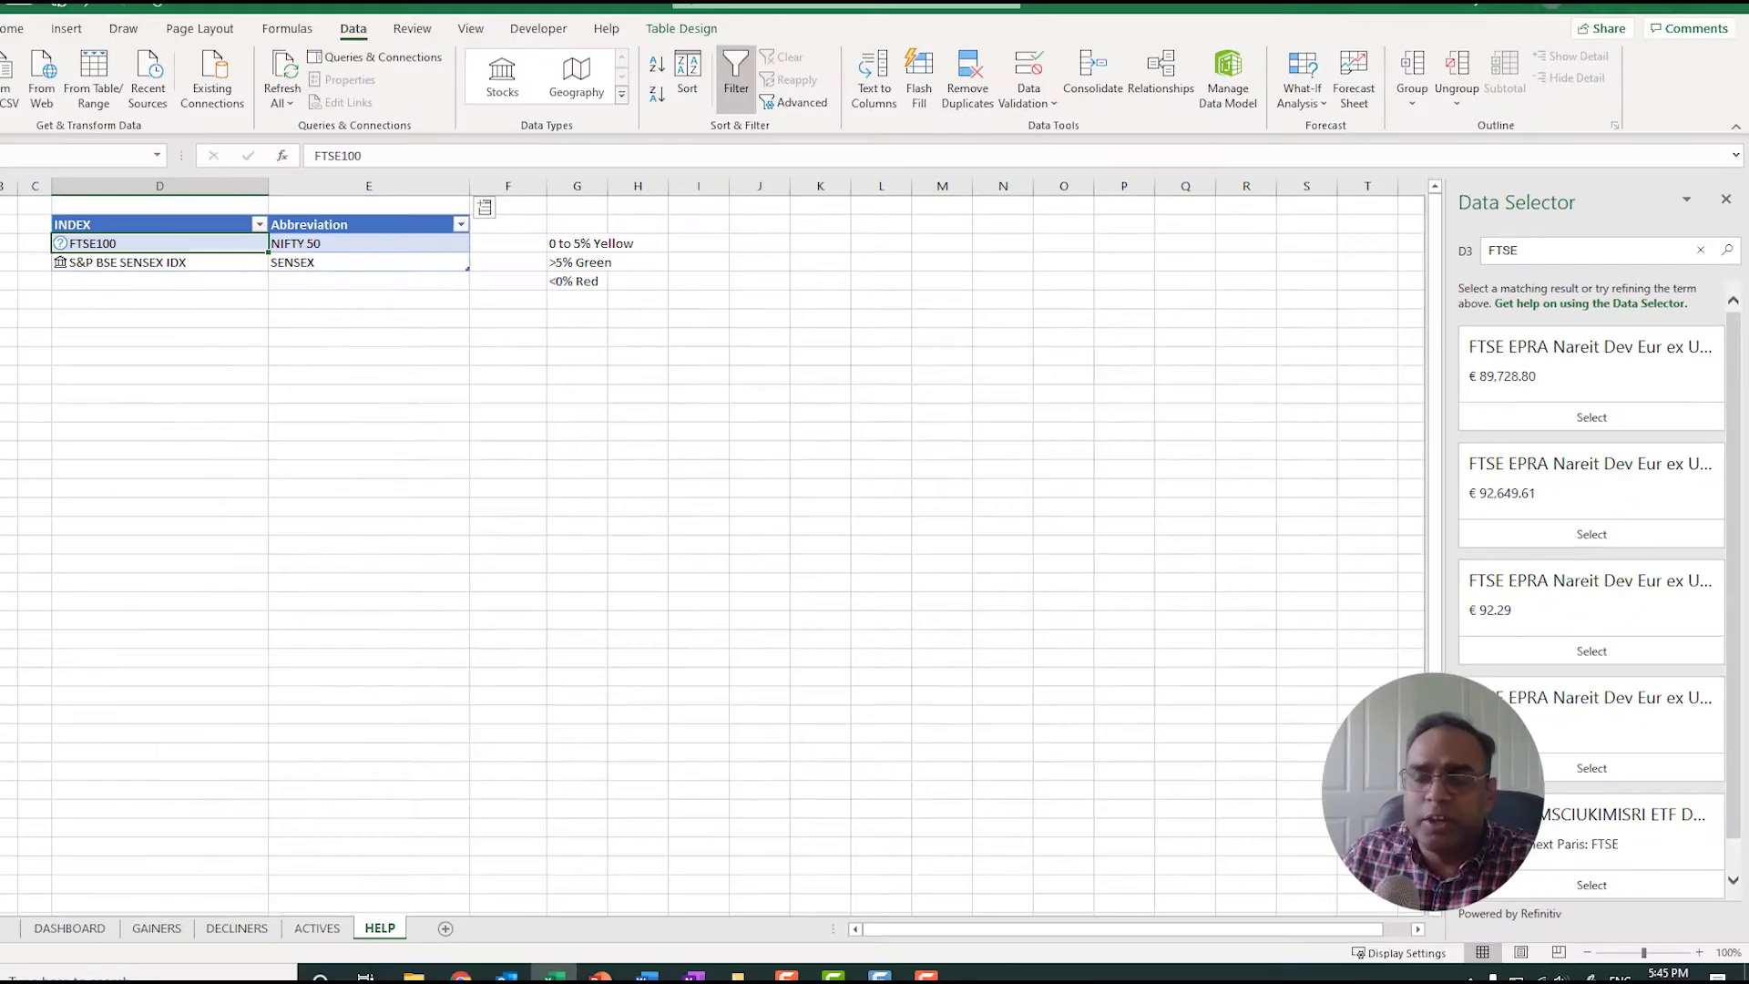
click(1715, 40)
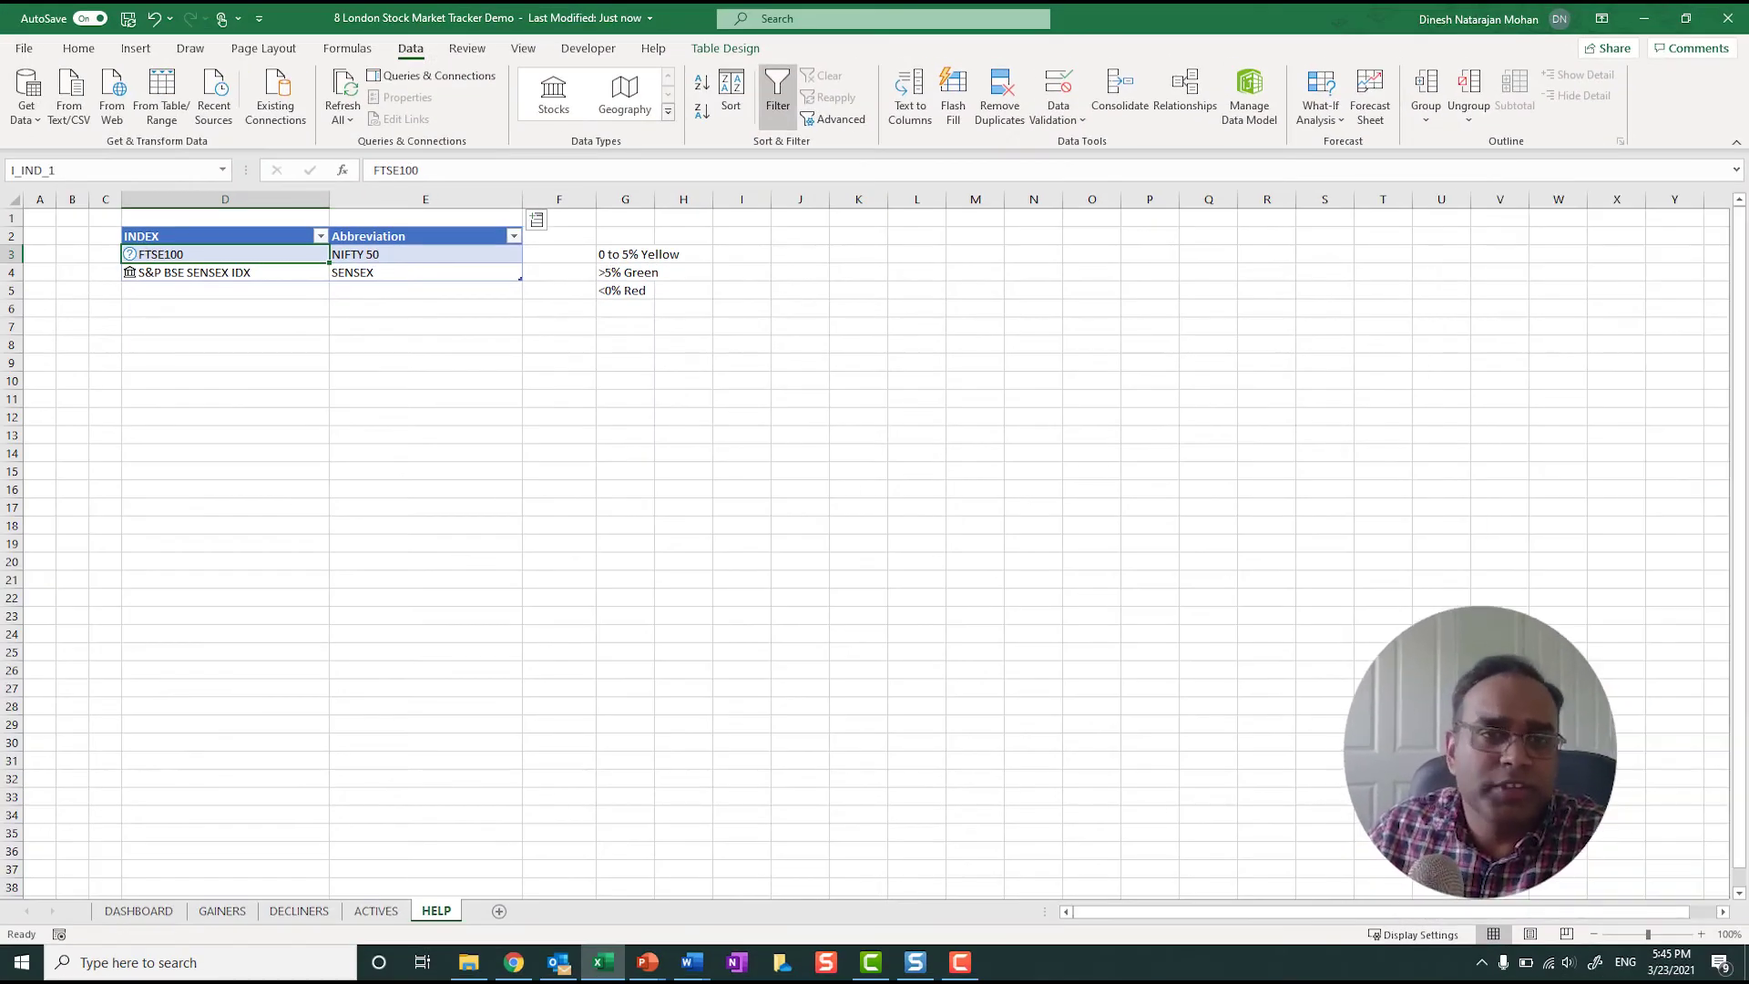
Hide the HELP sheet and select the date and time cell on the DASHBOARD sheet
right_click(436, 910)
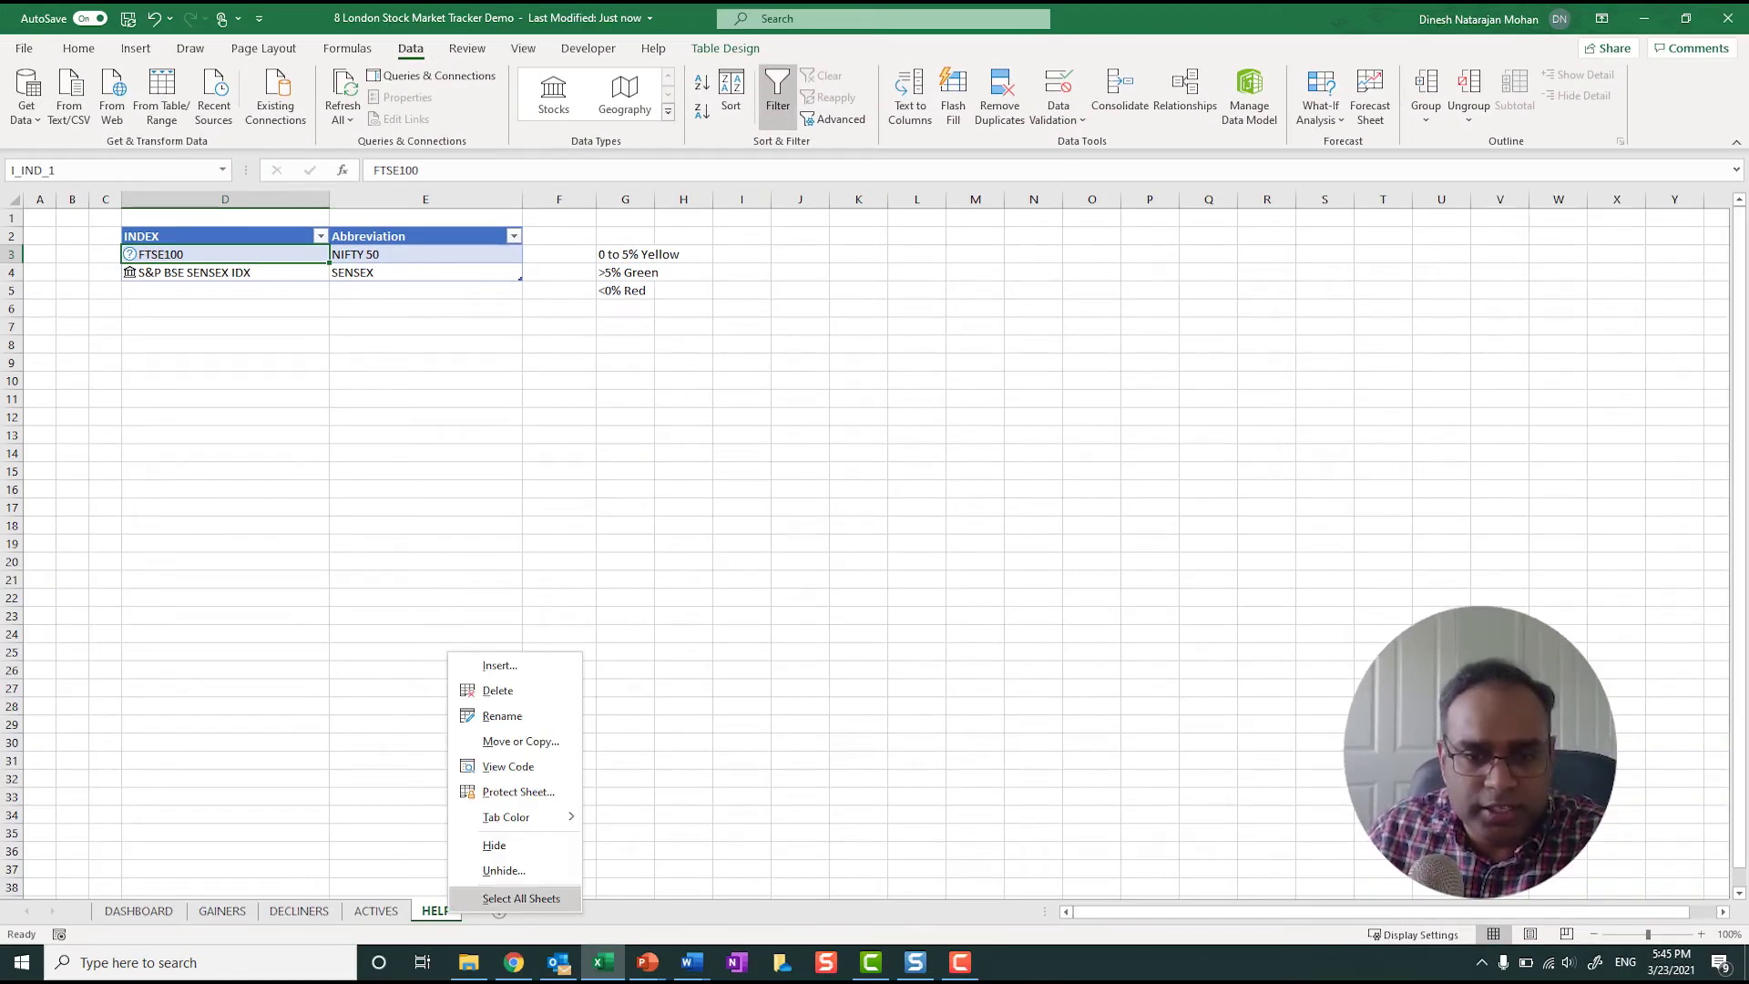
click(500, 843)
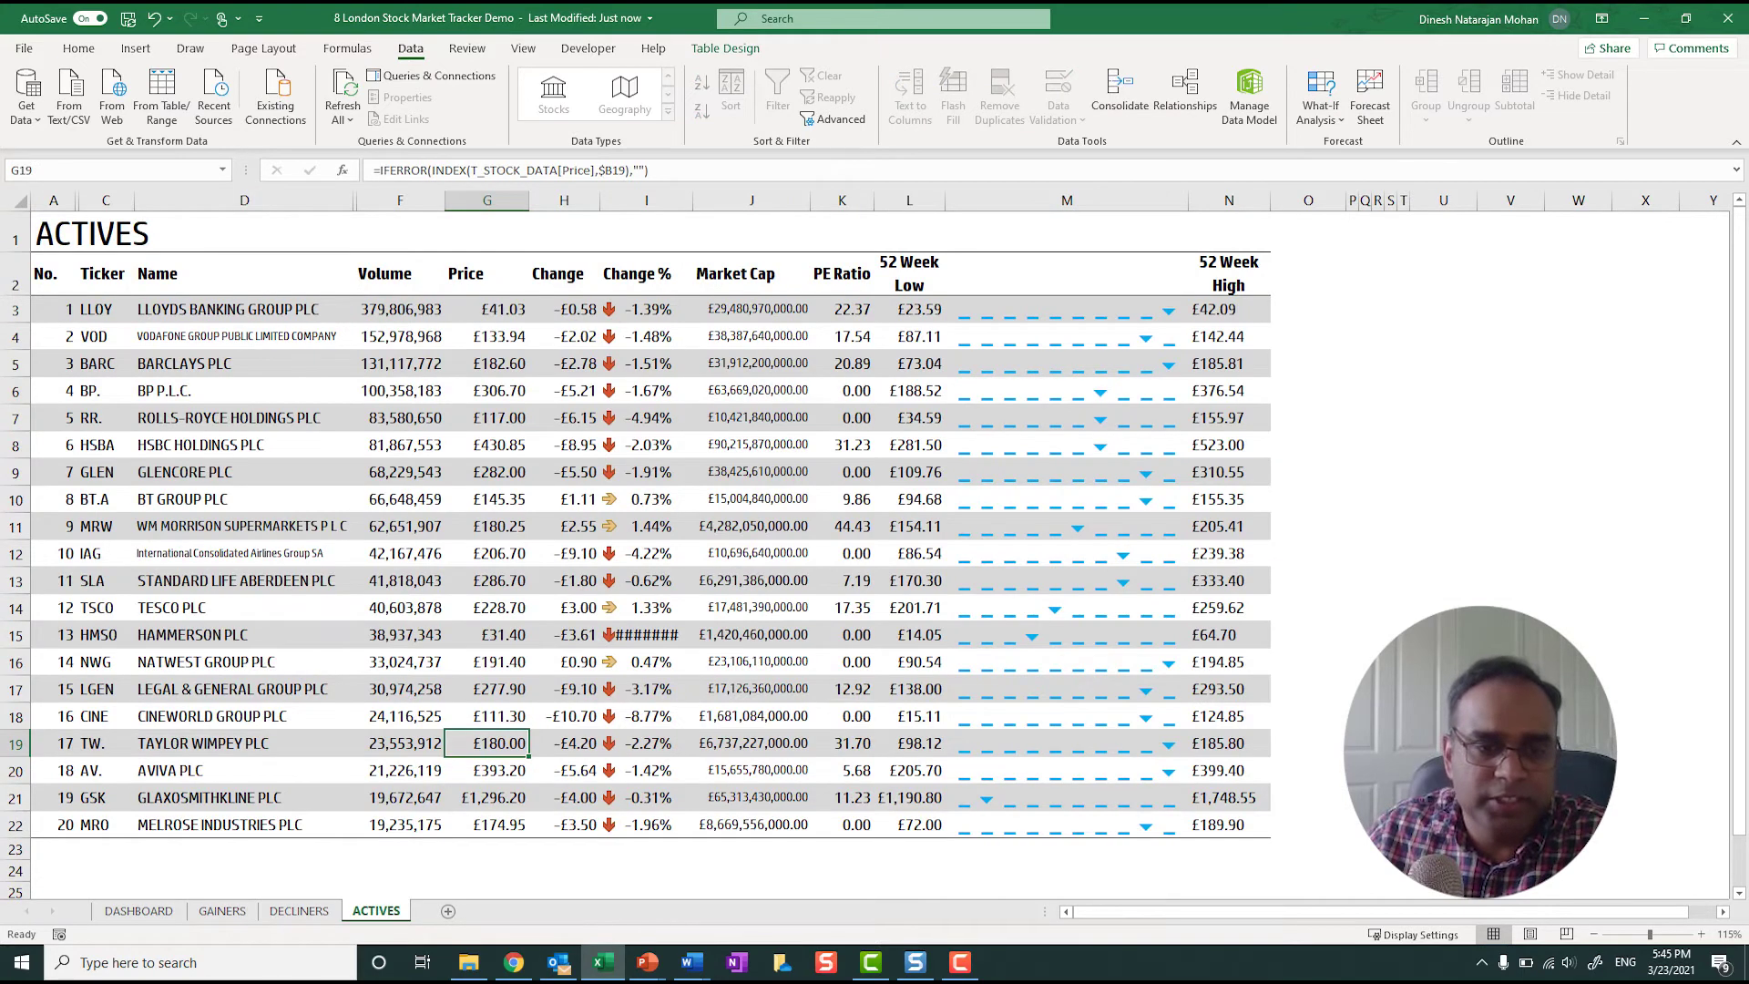
click(138, 910)
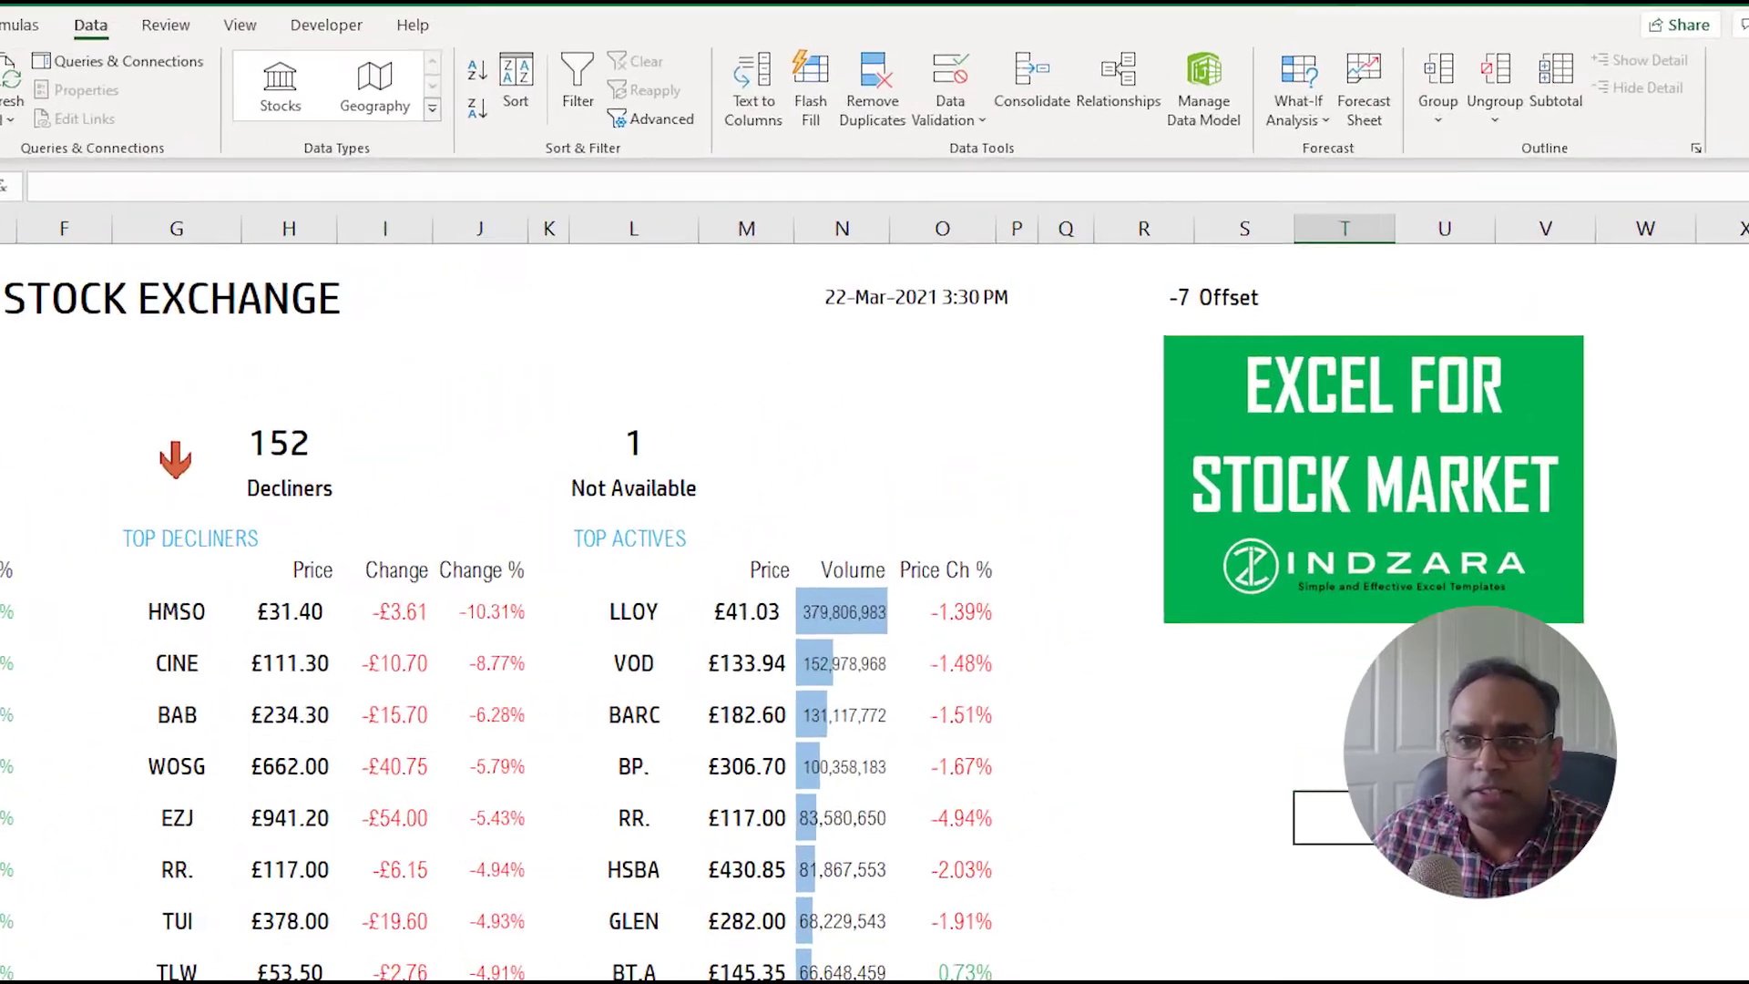
click(1032, 253)
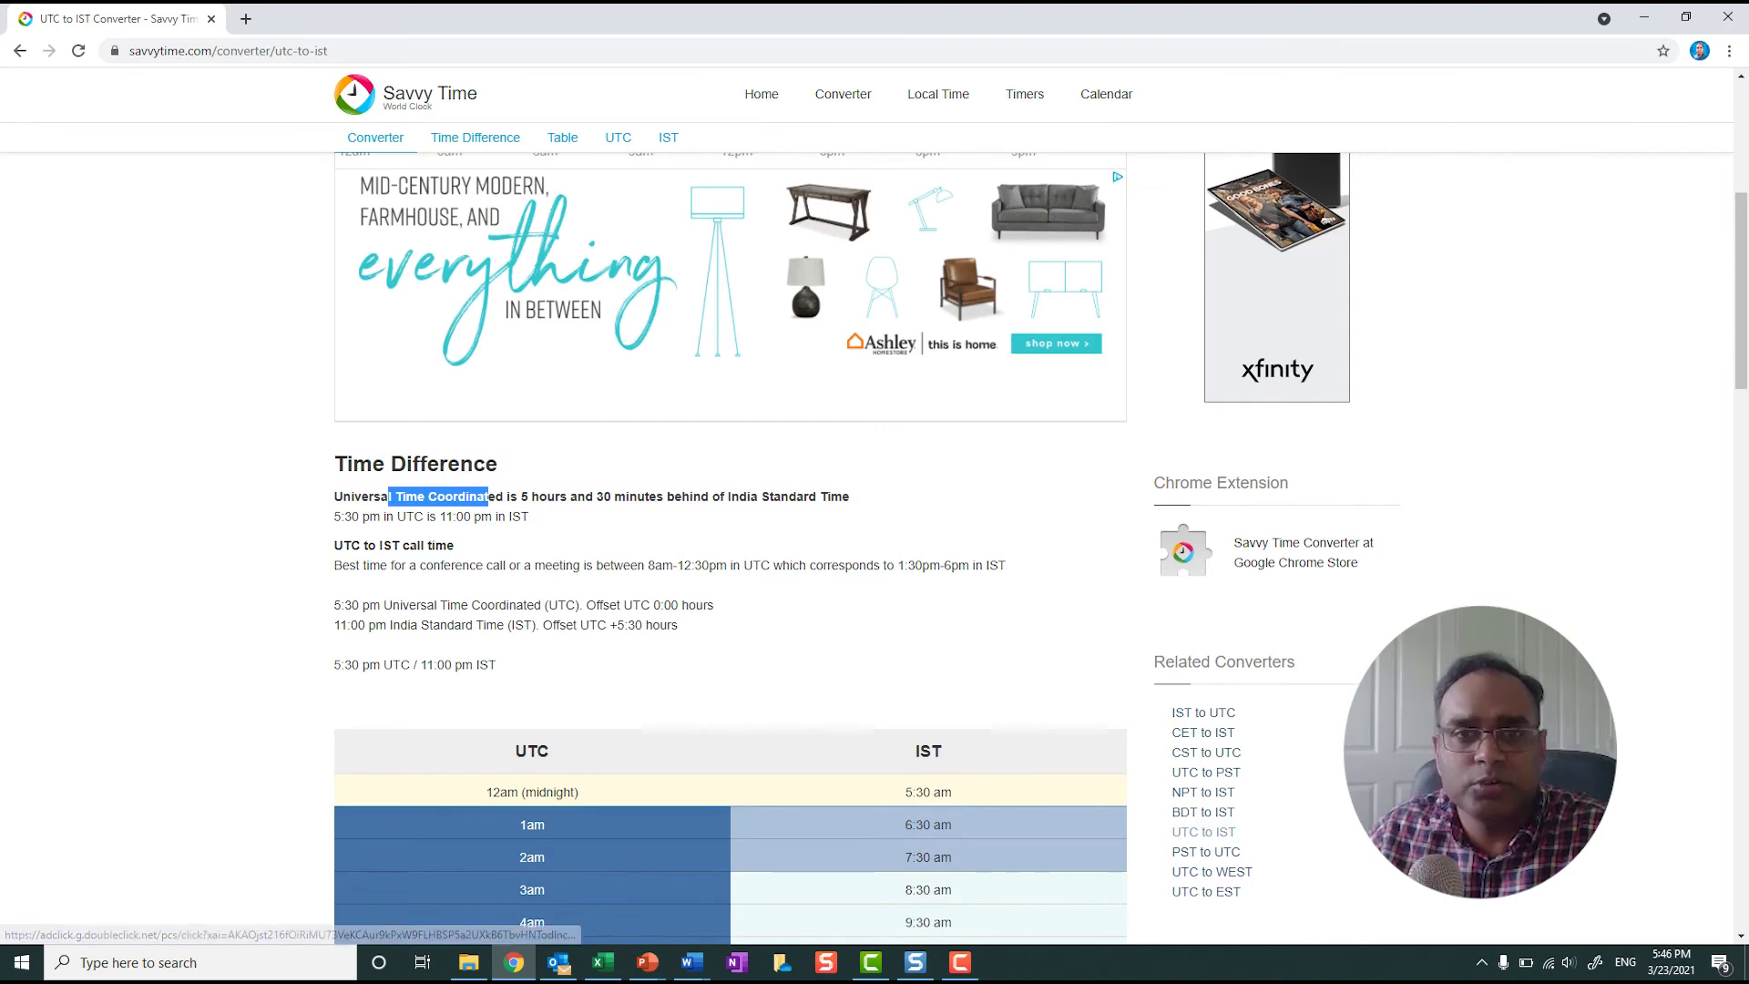
Add London, United Kingdom to the UTC to IST converter and check its time difference from UTC
scroll(728, 392, up, 6)
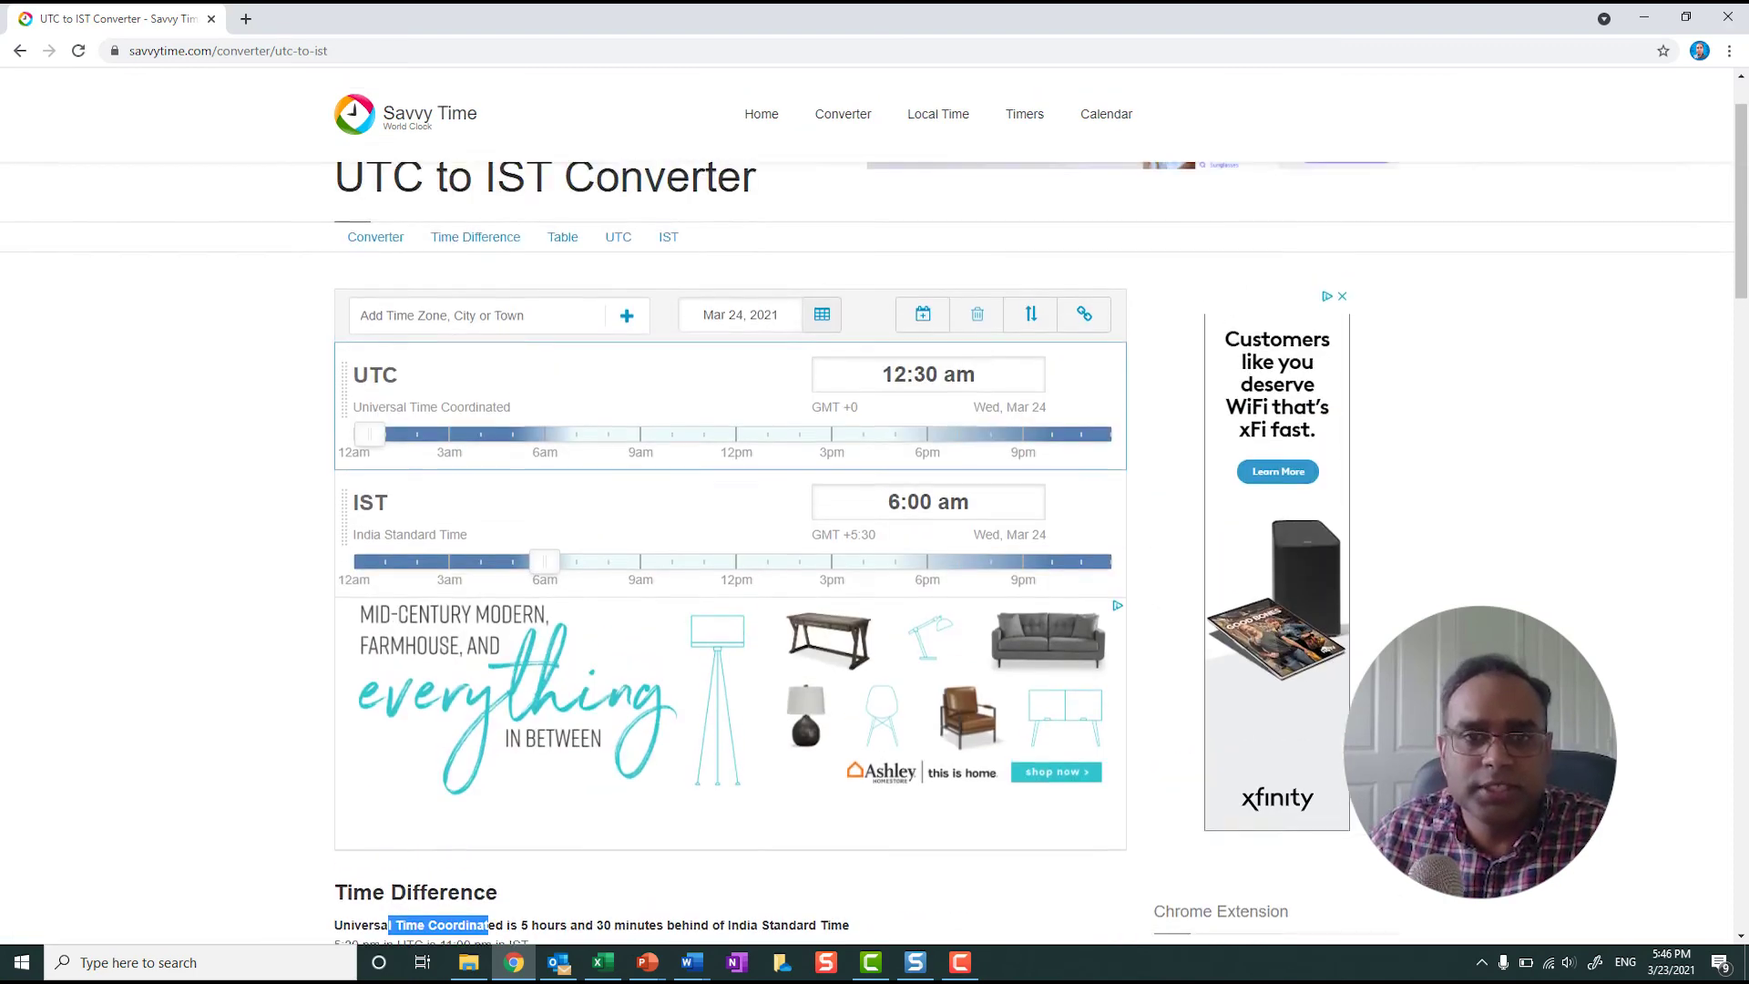
click(432, 409)
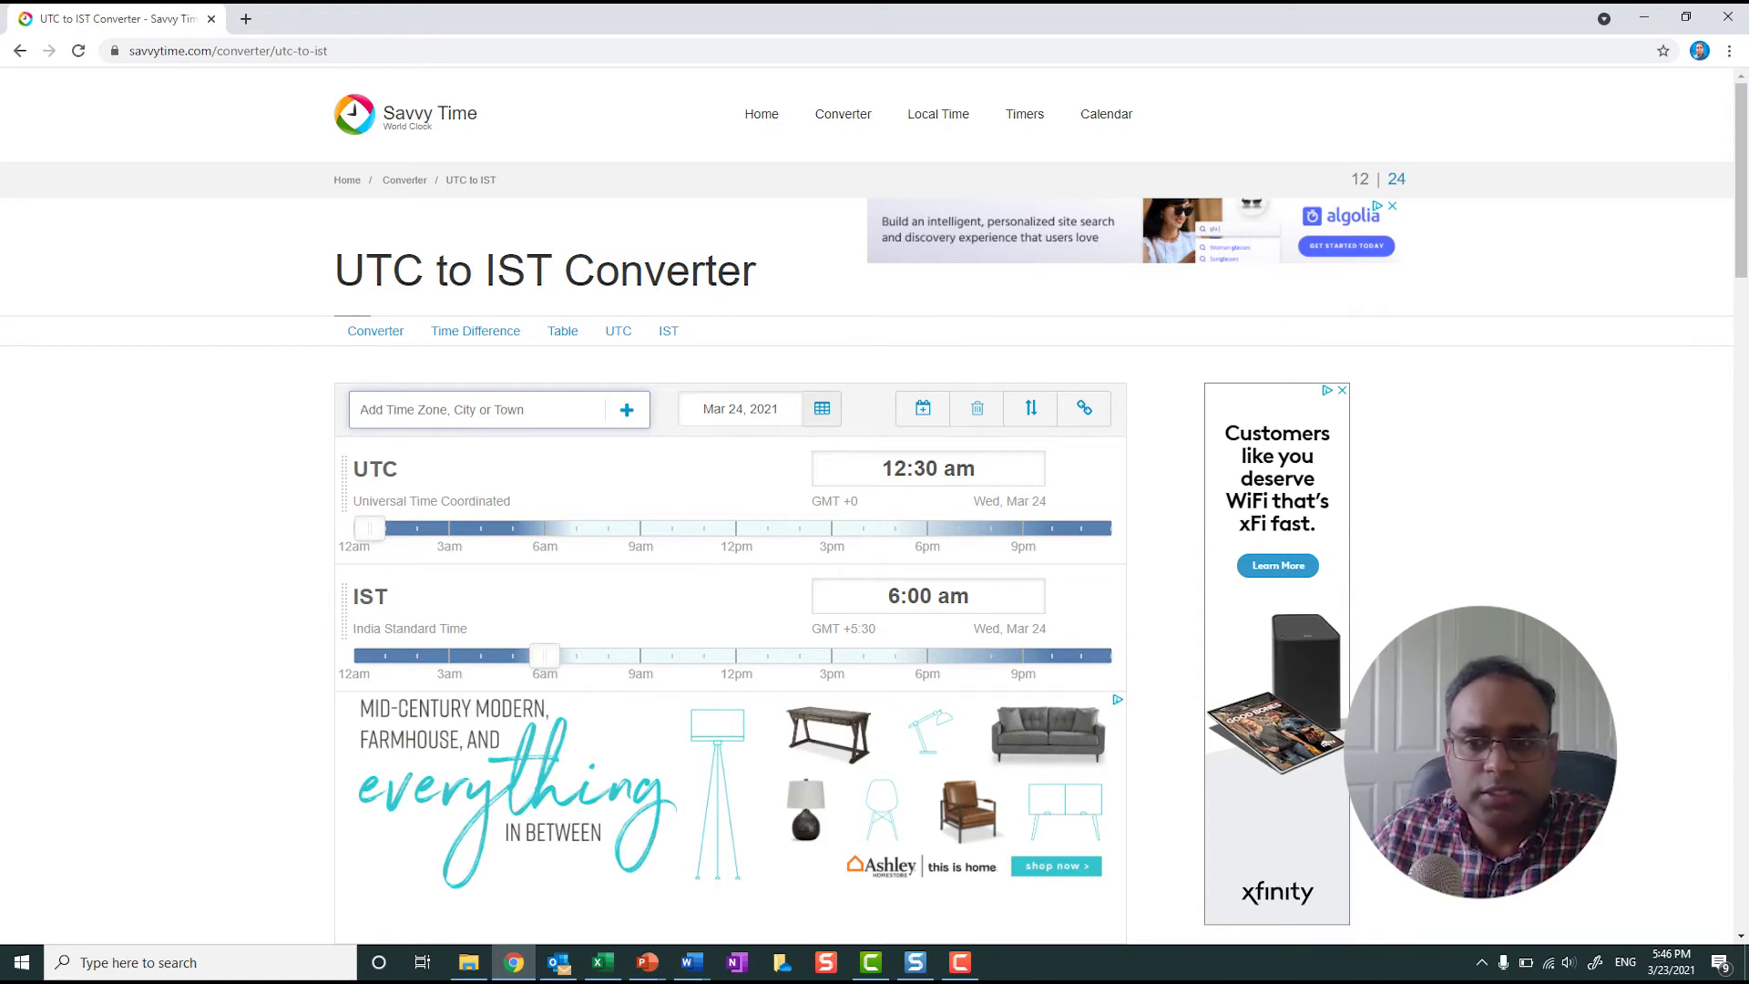
text(UK)
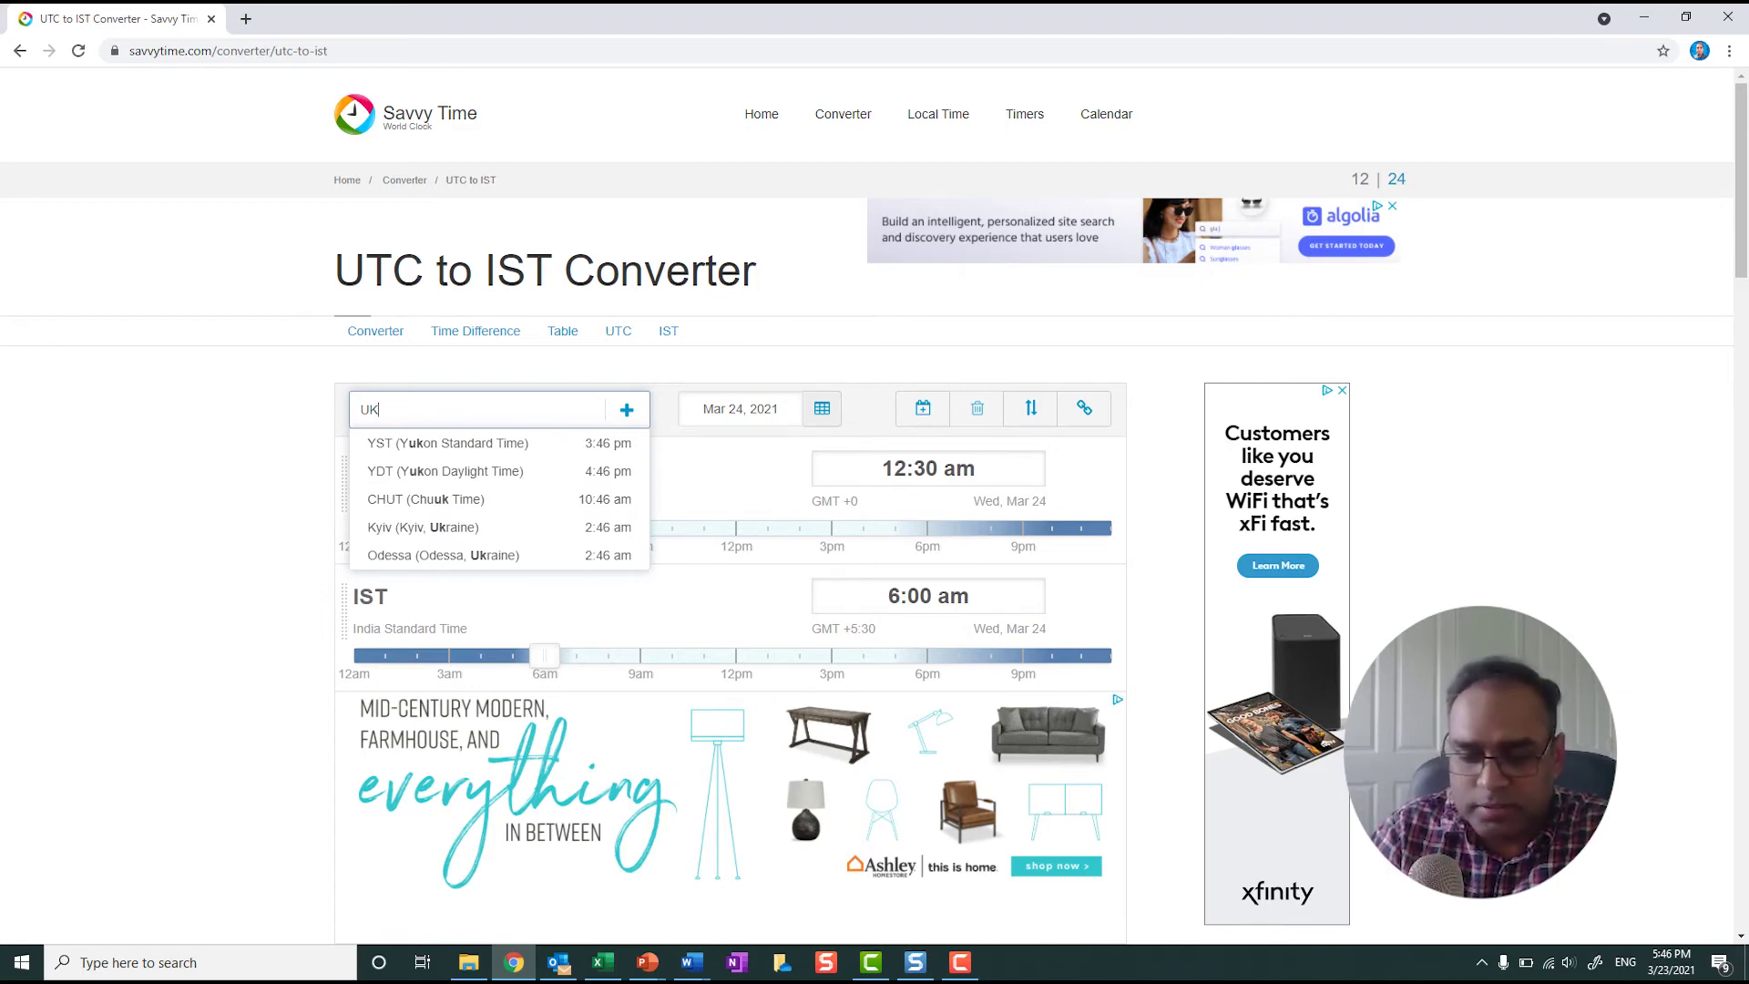
key(BackSpace)
key(BackSpace)
text(London)
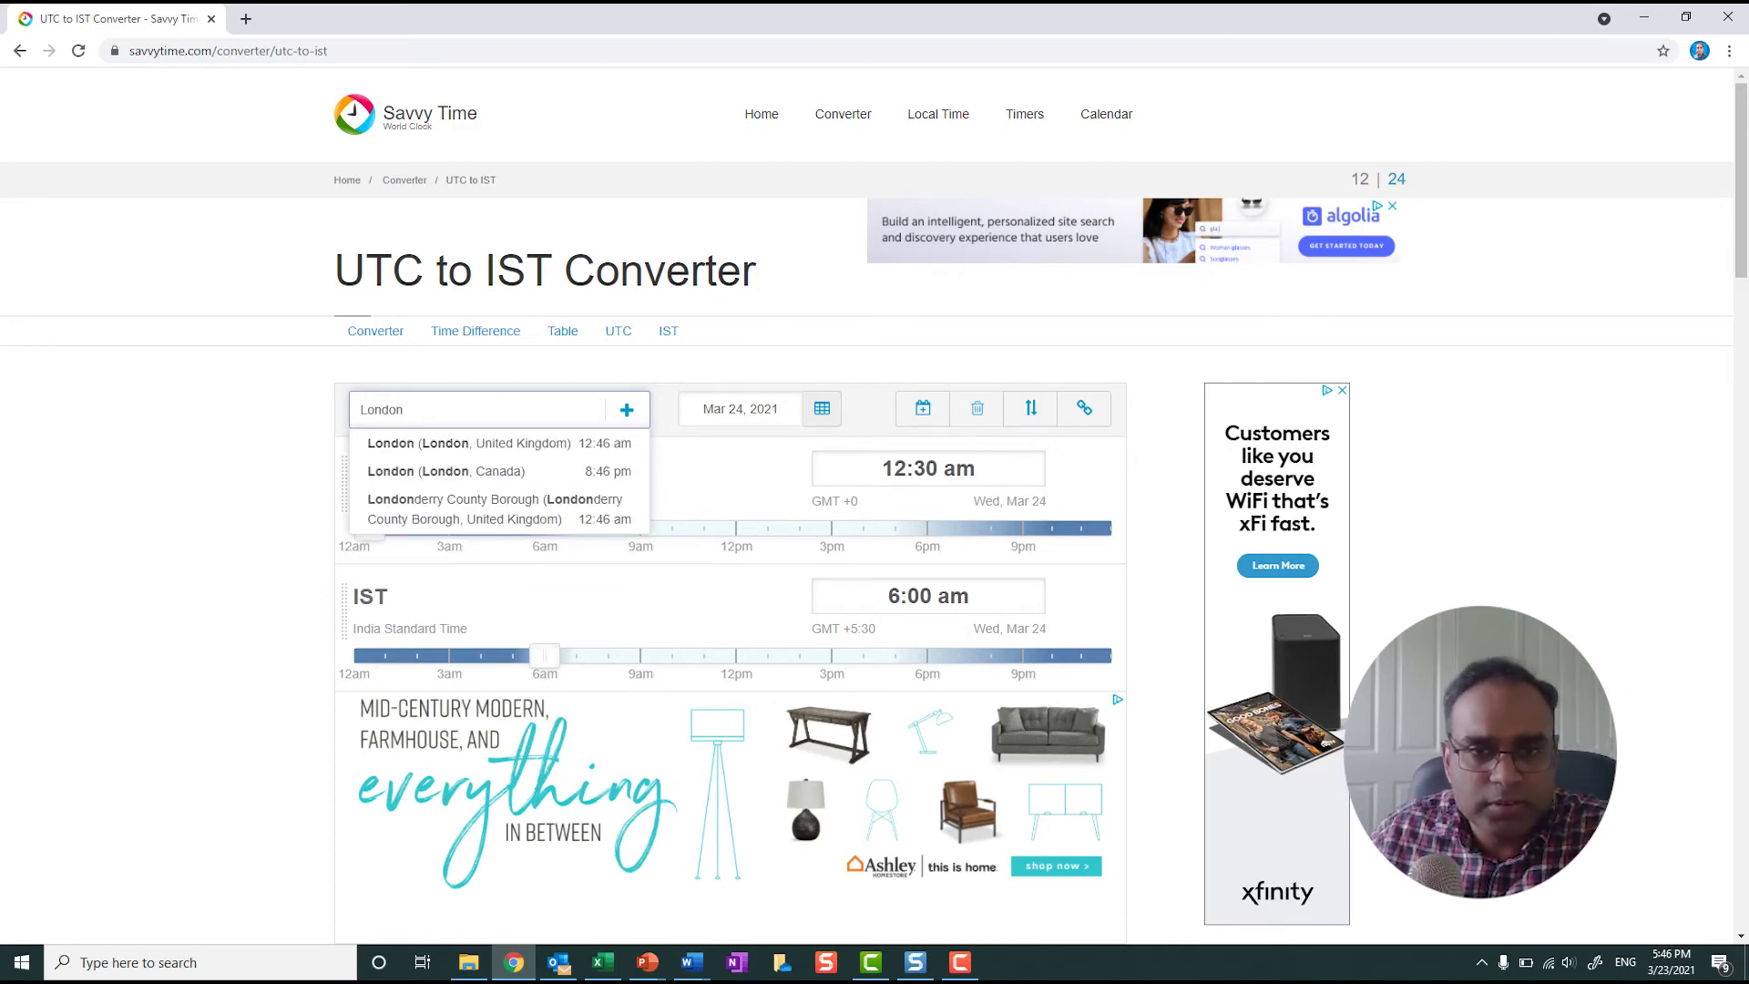
key(Down)
key(Return)
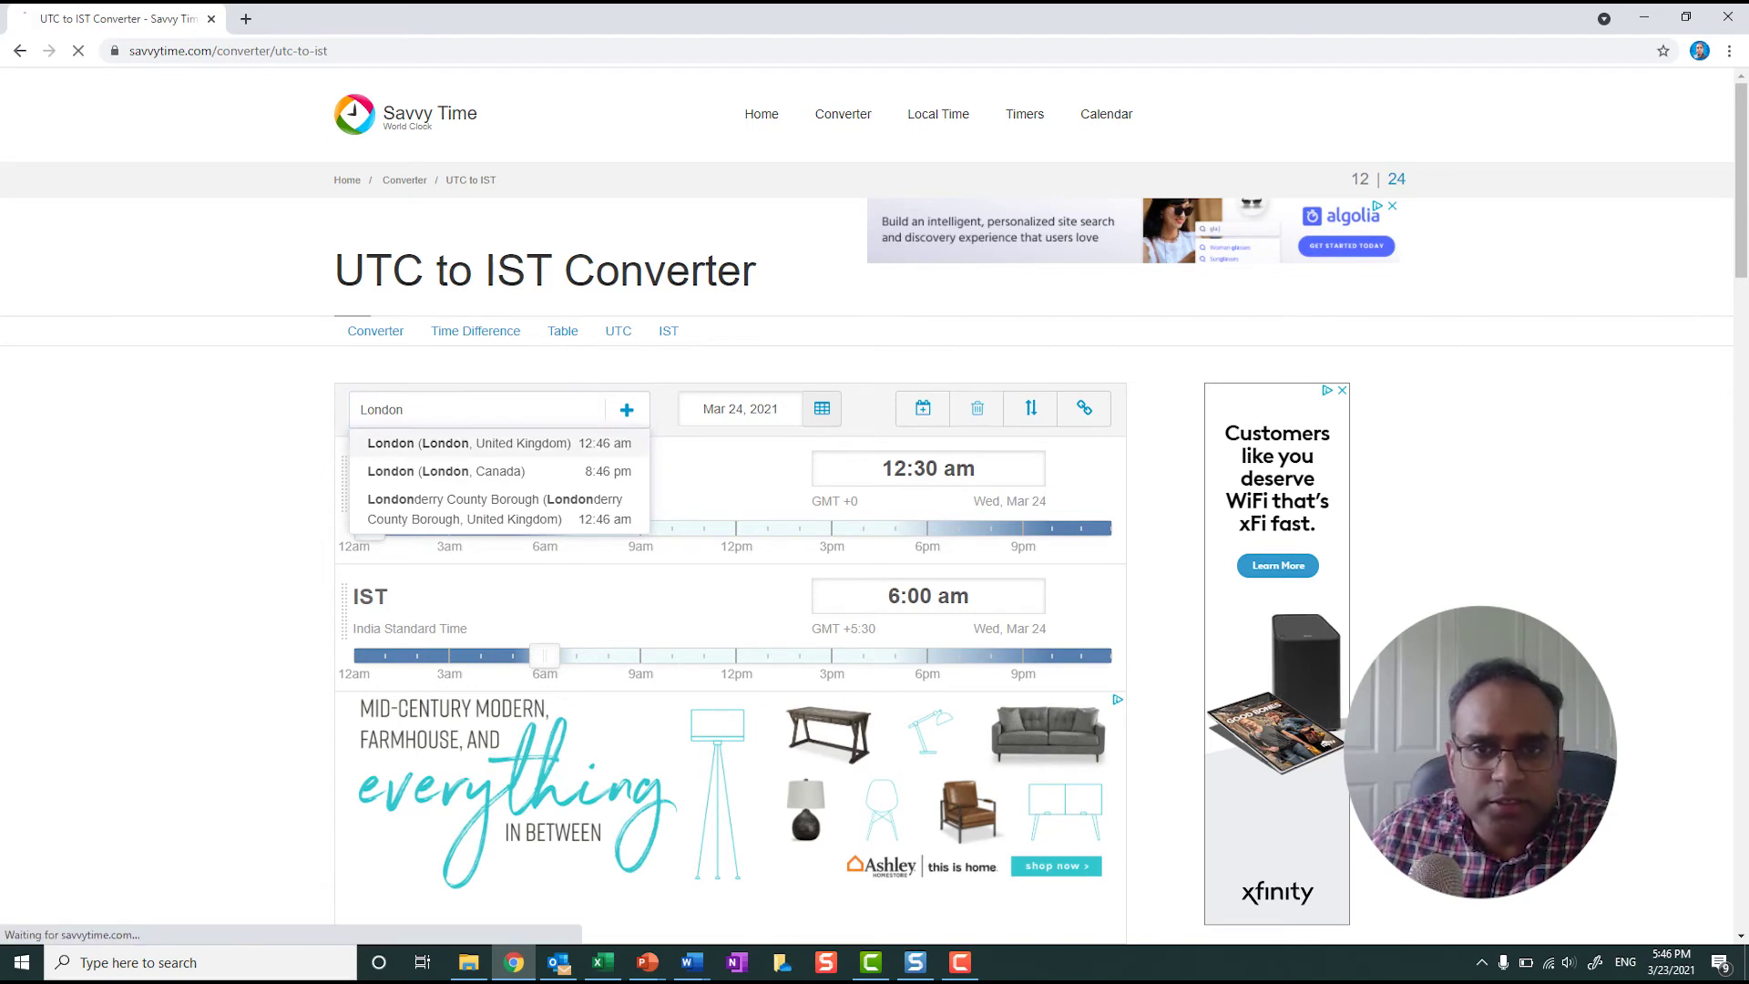
scroll(729, 547, down, 3)
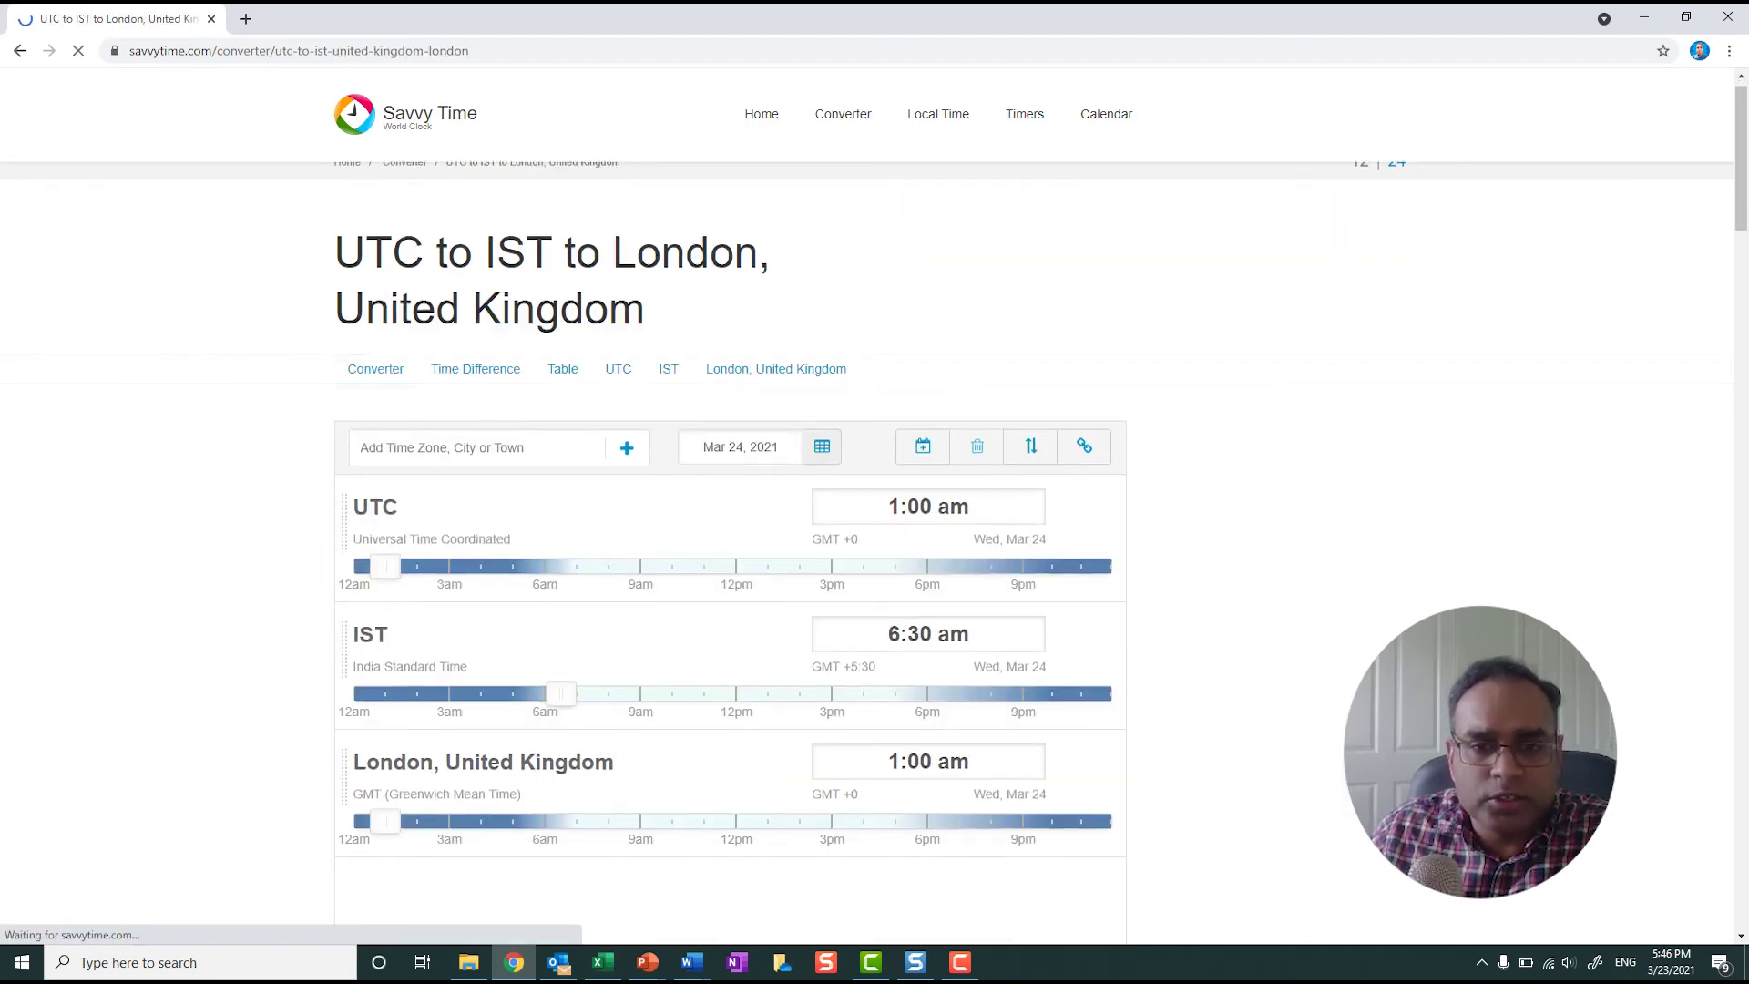
scroll(730, 547, down, 7)
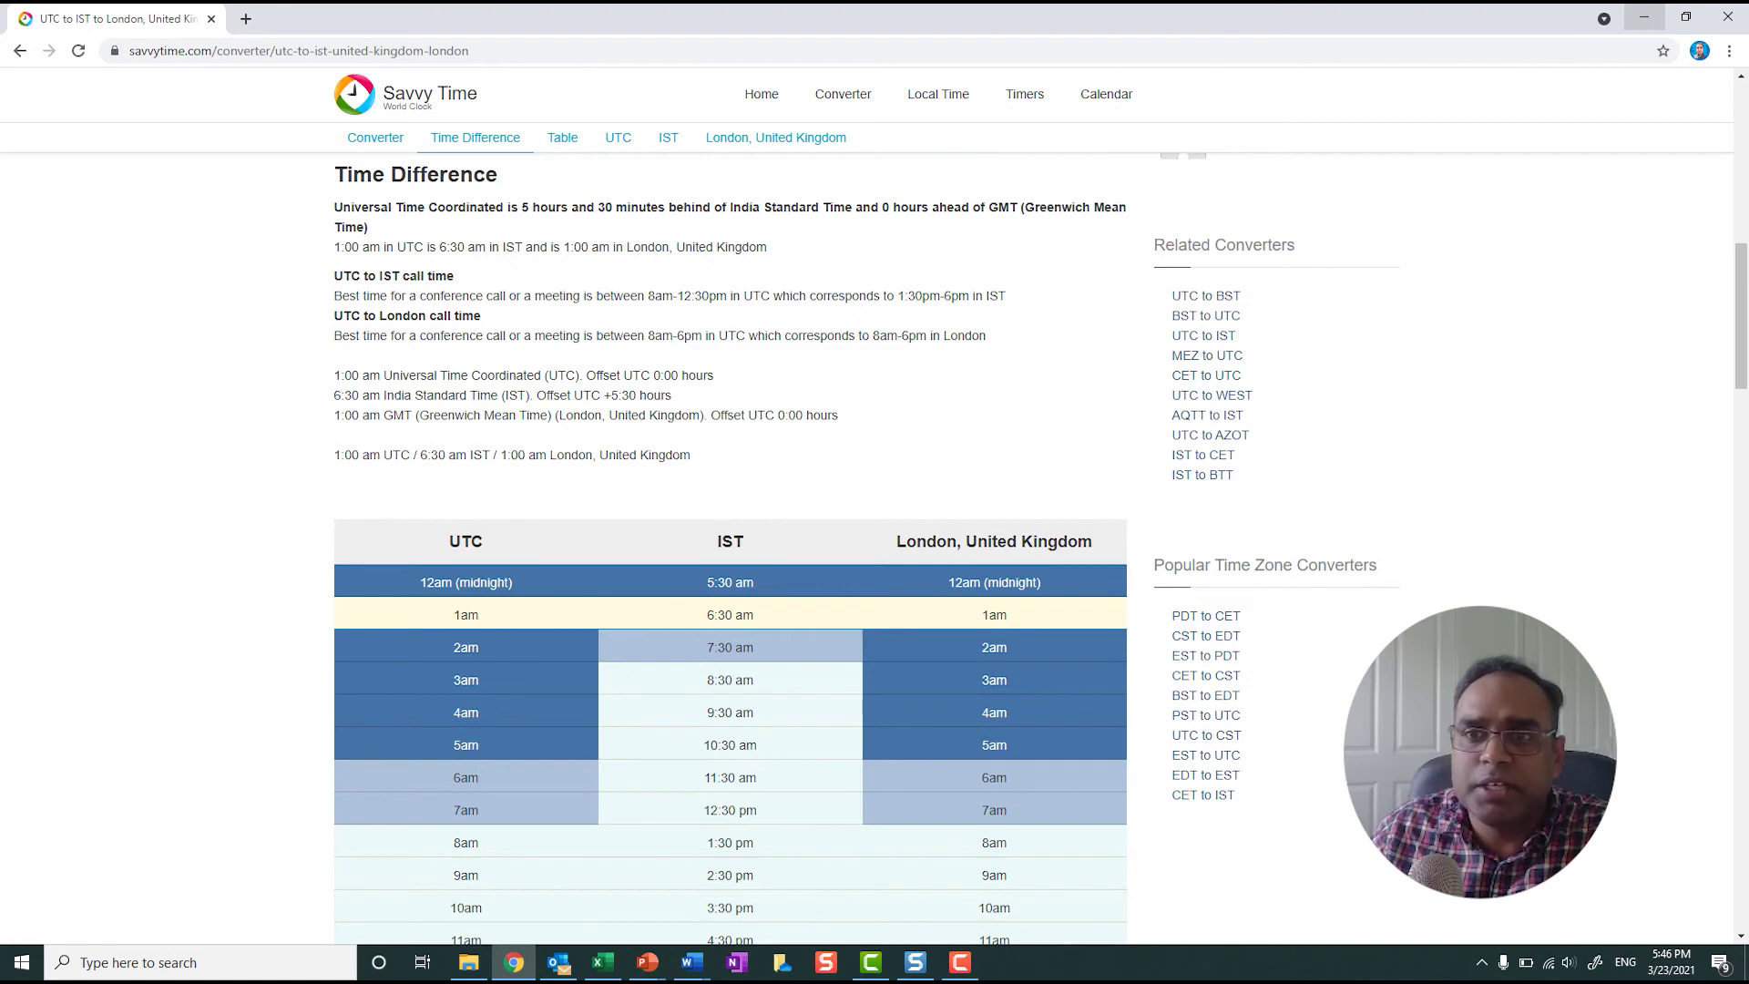
Back in the Excel workbook, set the Offset value on the DASHBOARD sheet to 0 and select the date and time cell
click(1644, 18)
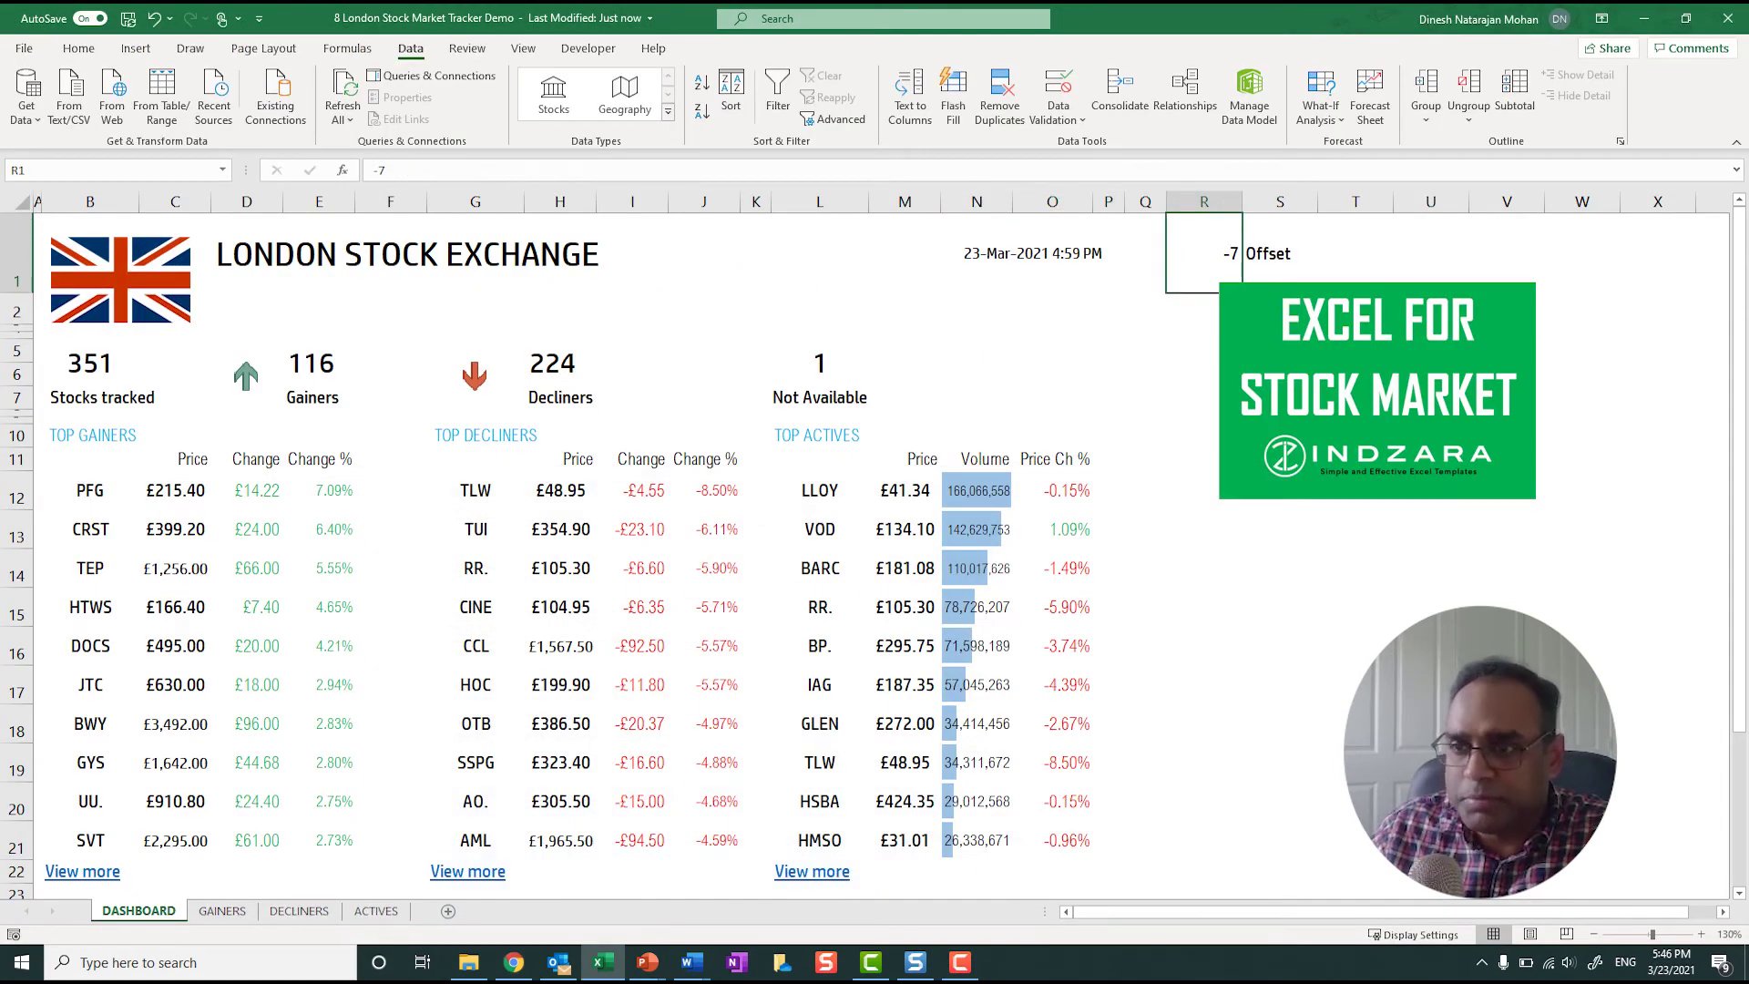
text(0)
key(Return)
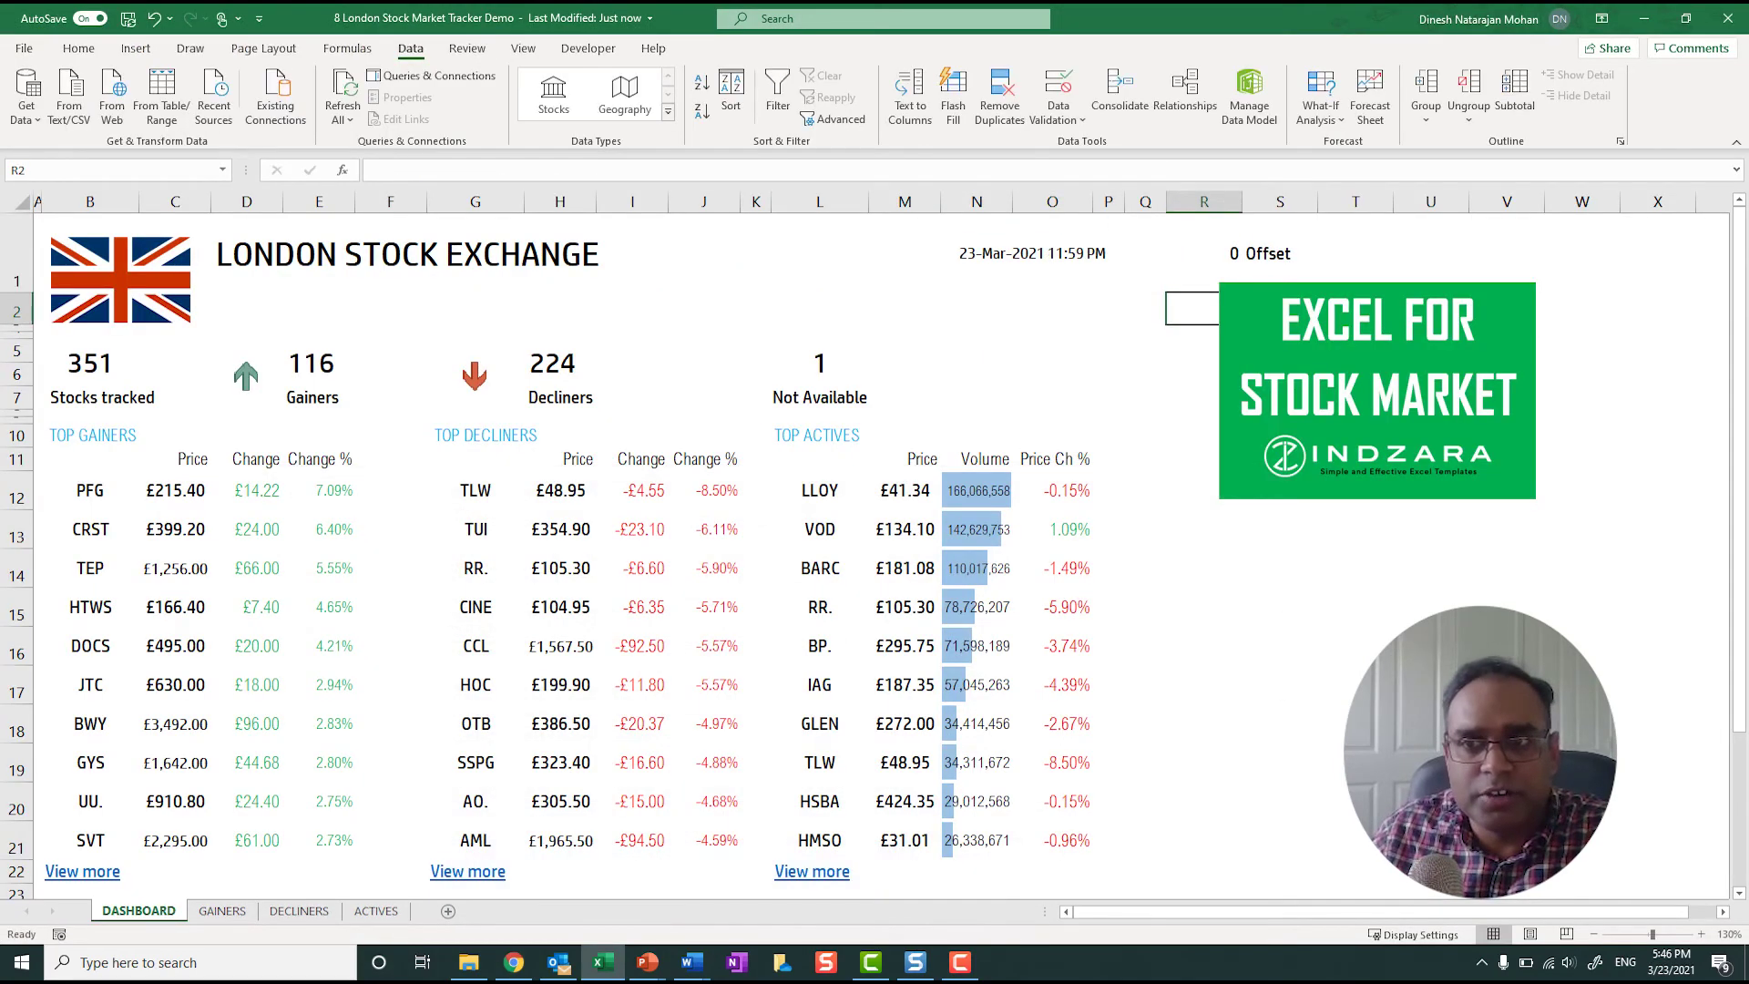
click(1032, 253)
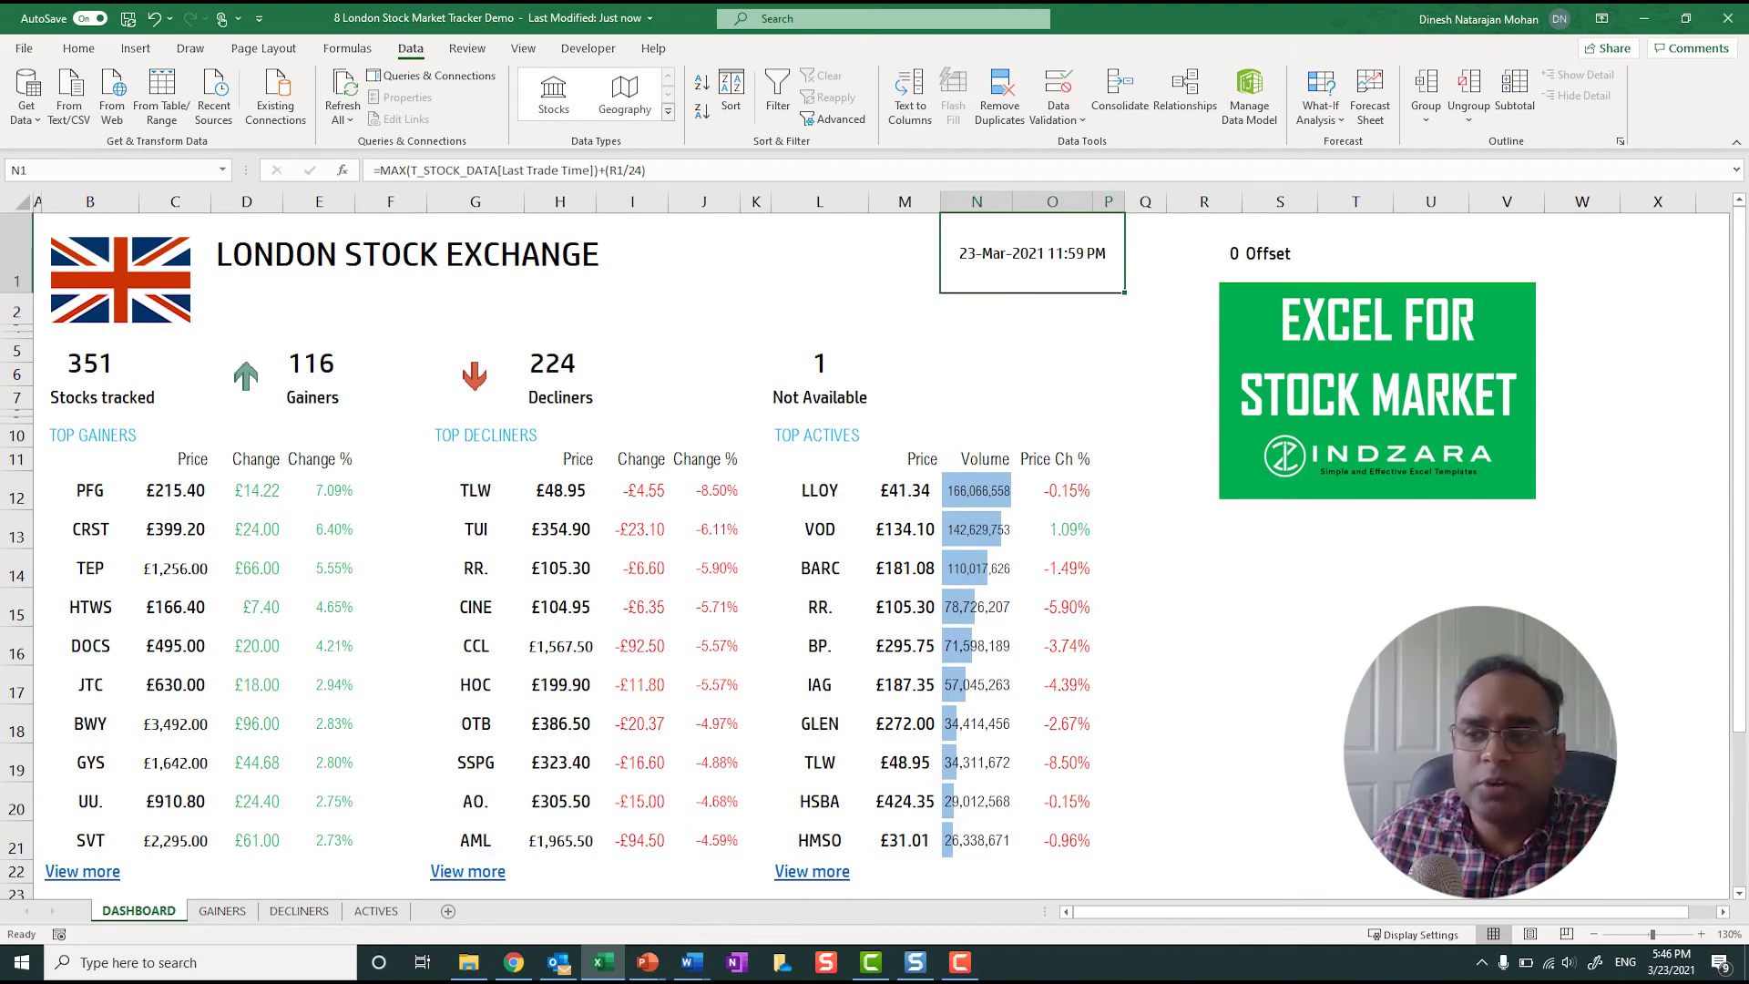